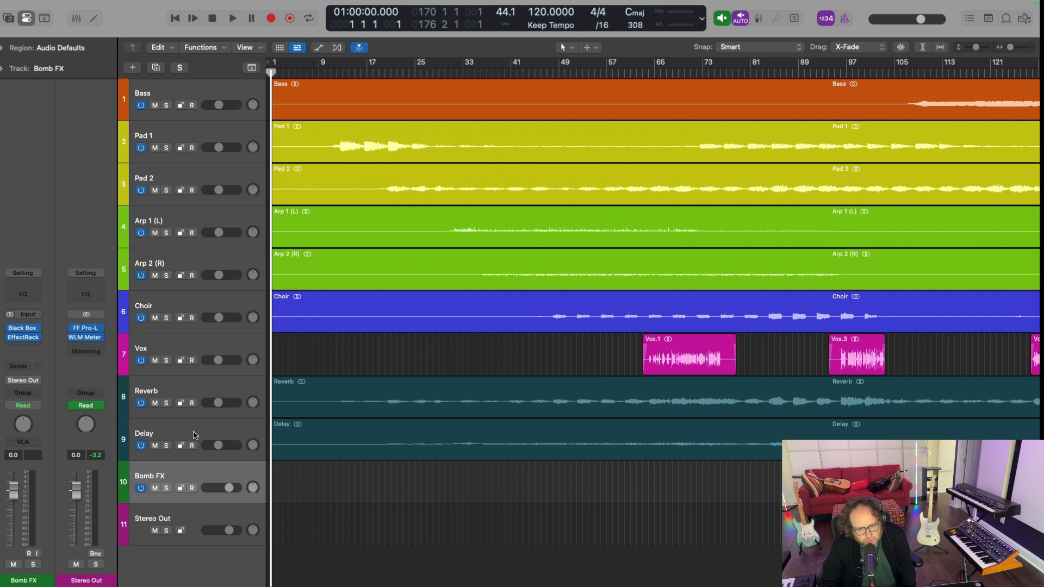
# Step: Fit the whole arrangement in view and listen to the full mix from bar 58
pyautogui.press('z')
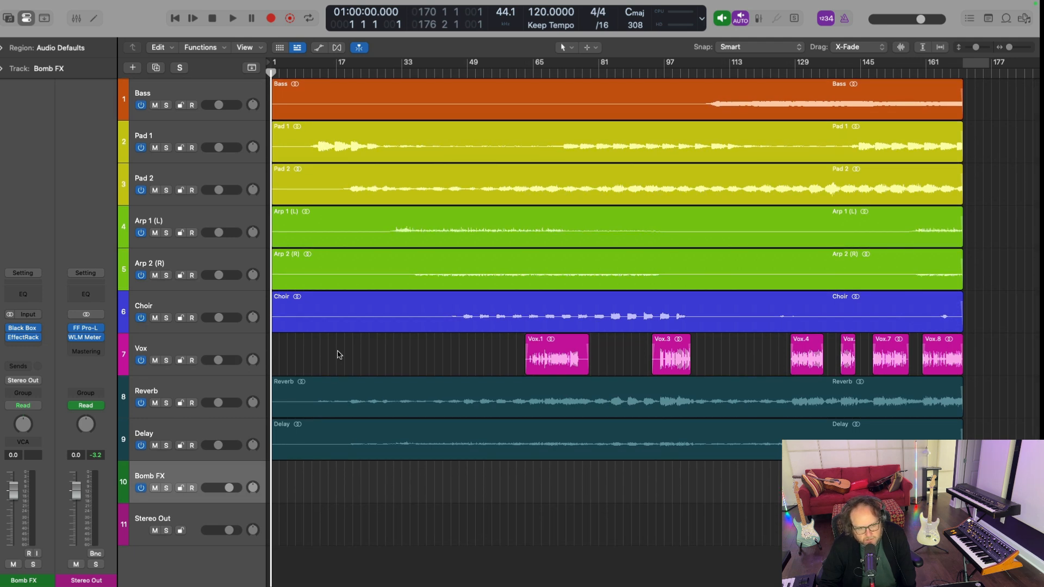
pyautogui.click(504, 74)
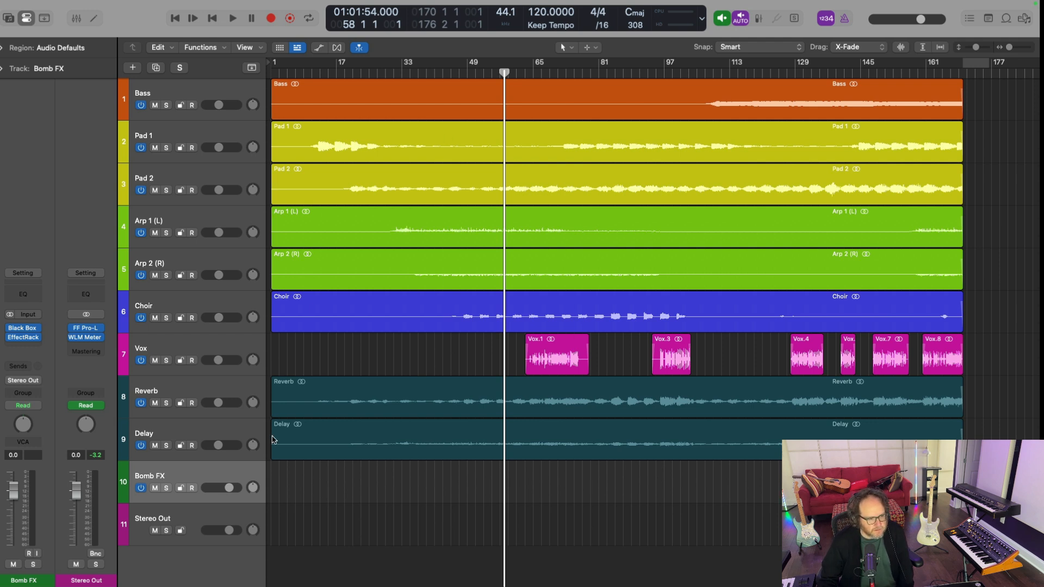
pyautogui.press('space')
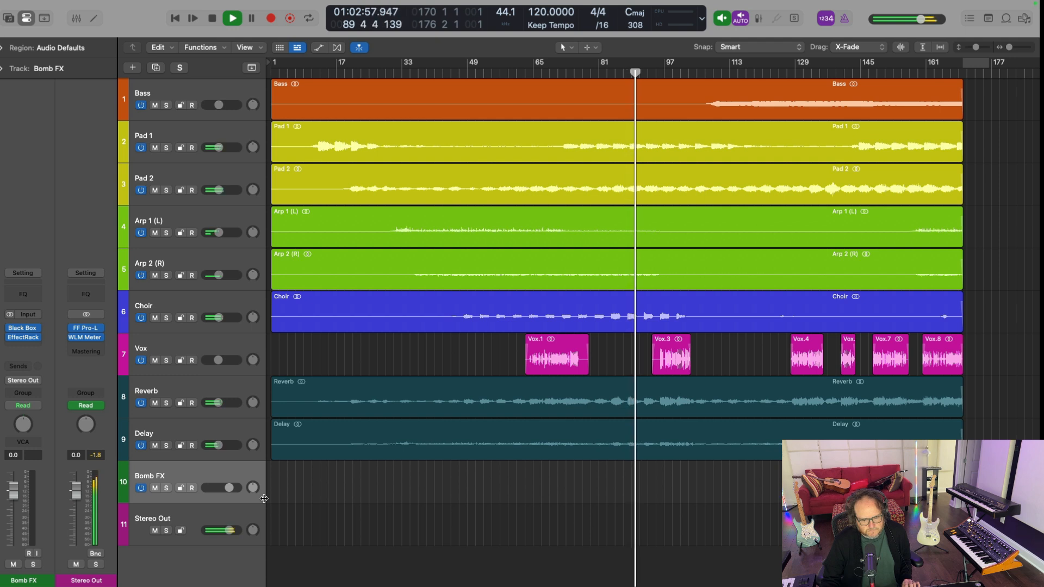
pyautogui.press('space')
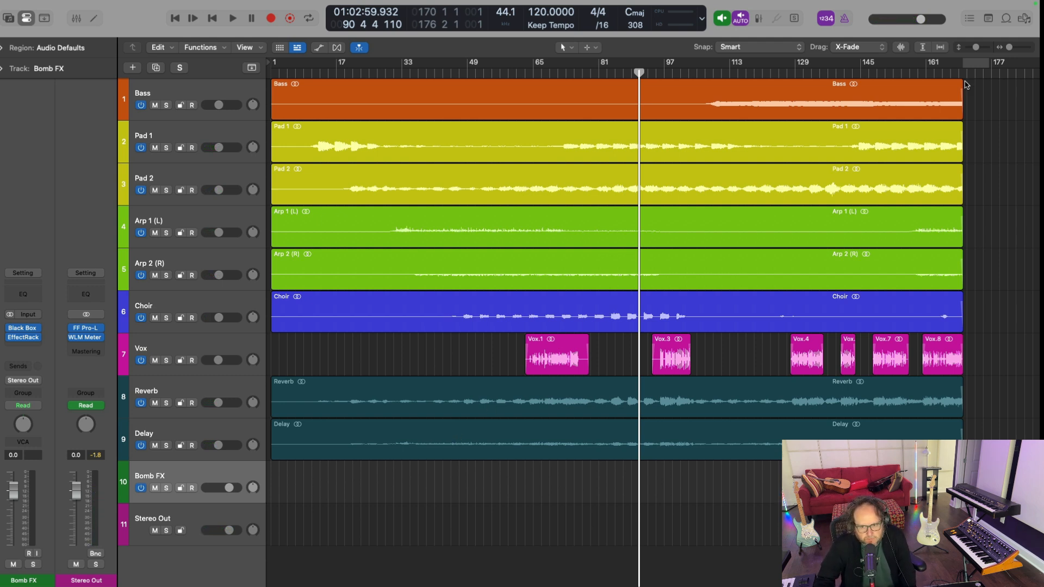
# Step: Move the playhead to bar 169, then select the Bass track with the mixer shown
pyautogui.click(959, 70)
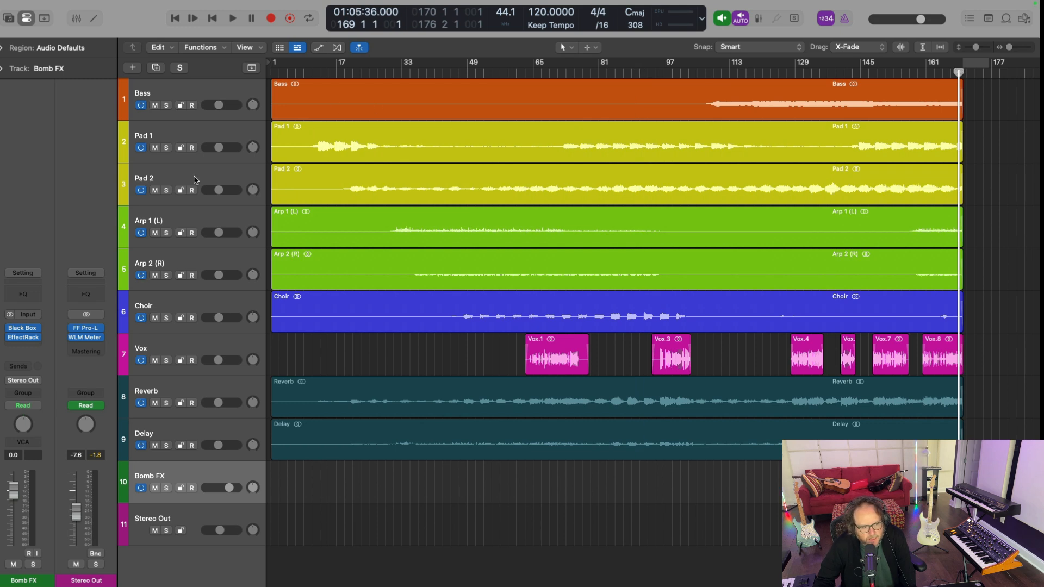
pyautogui.click(199, 92)
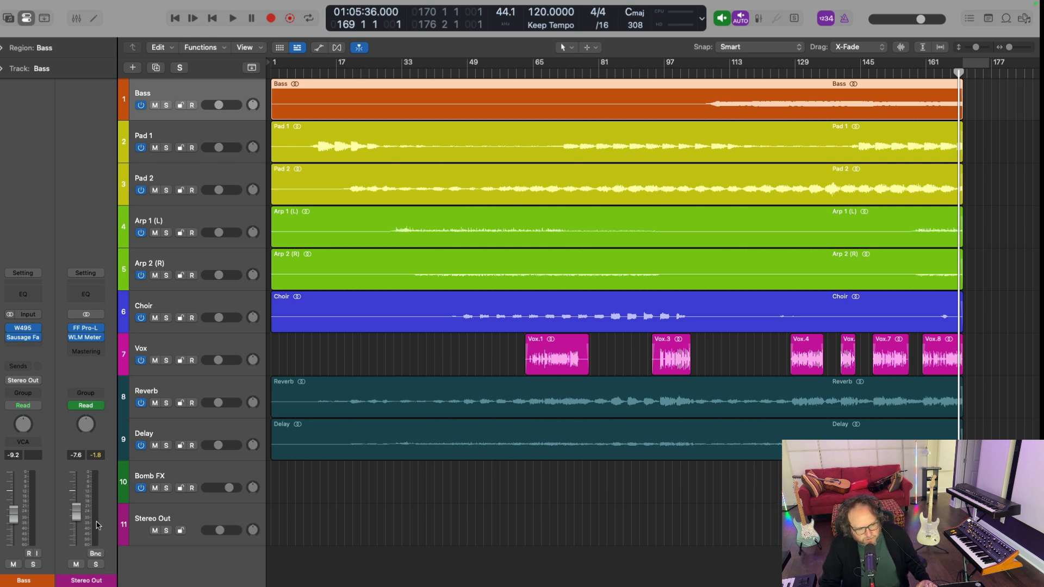
pyautogui.moveTo(85, 330)
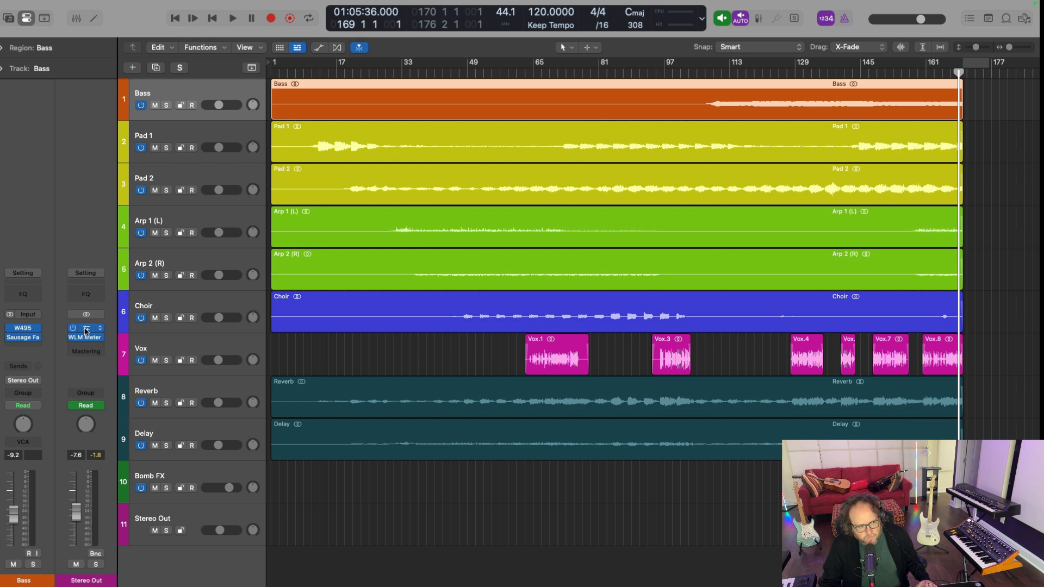
pyautogui.press('x')
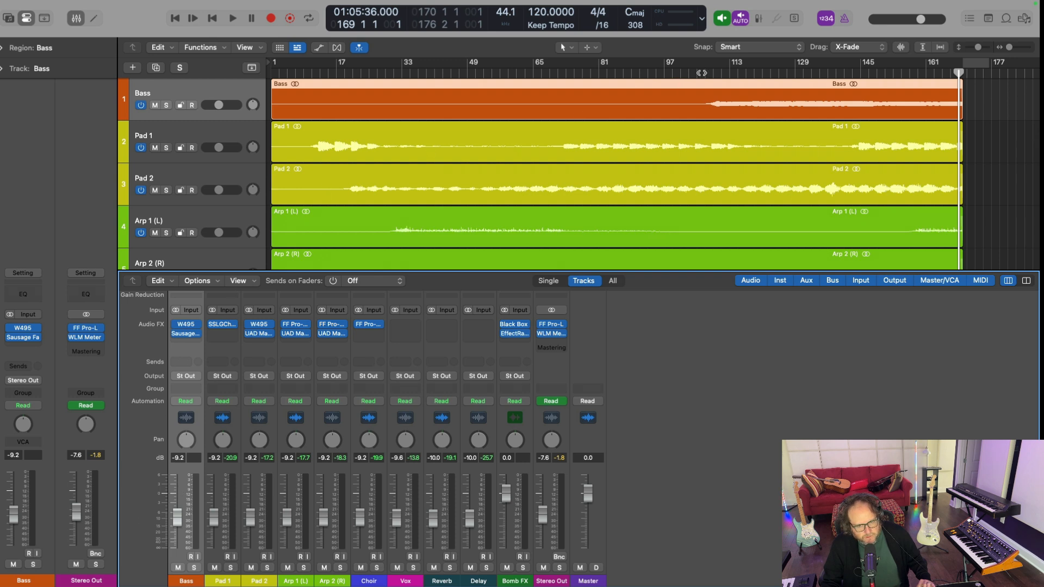
# Step: Solo the Bass track and set a cycle range from bar 108 to 134, with the playhead at bar 107
pyautogui.click(706, 74)
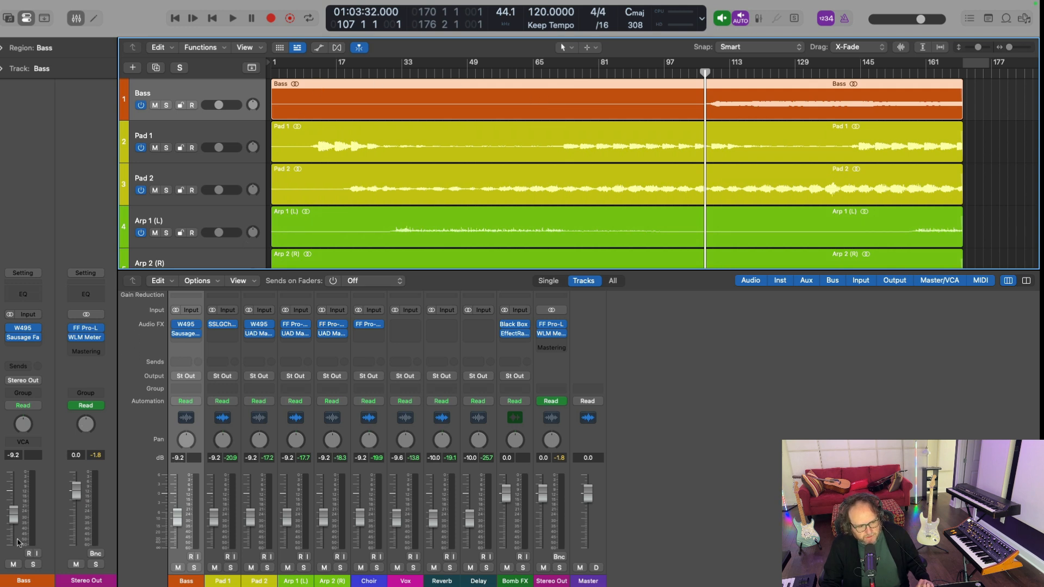
pyautogui.click(34, 564)
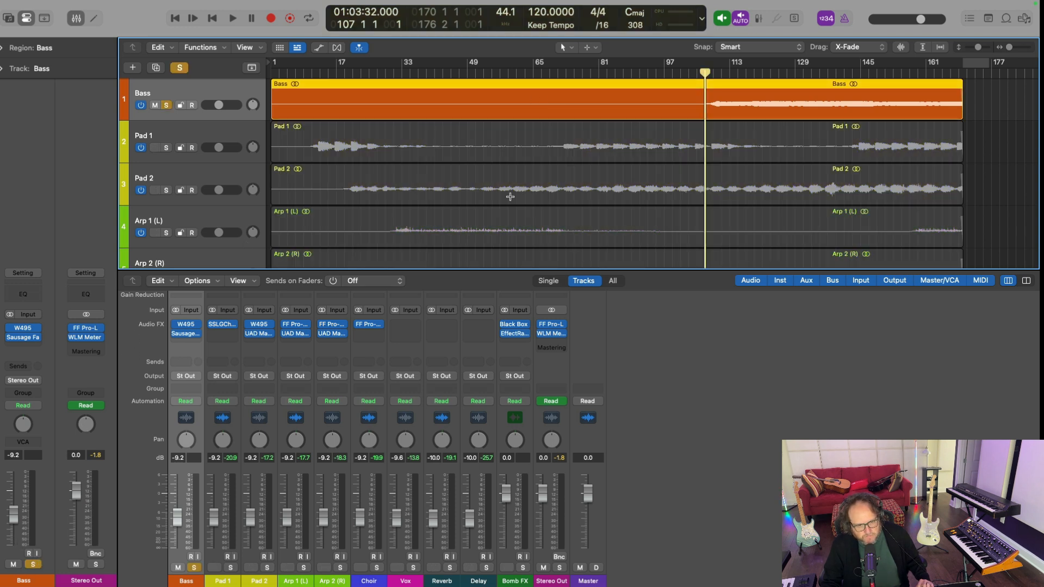
pyautogui.moveTo(708, 67); pyautogui.dragTo(816, 71)
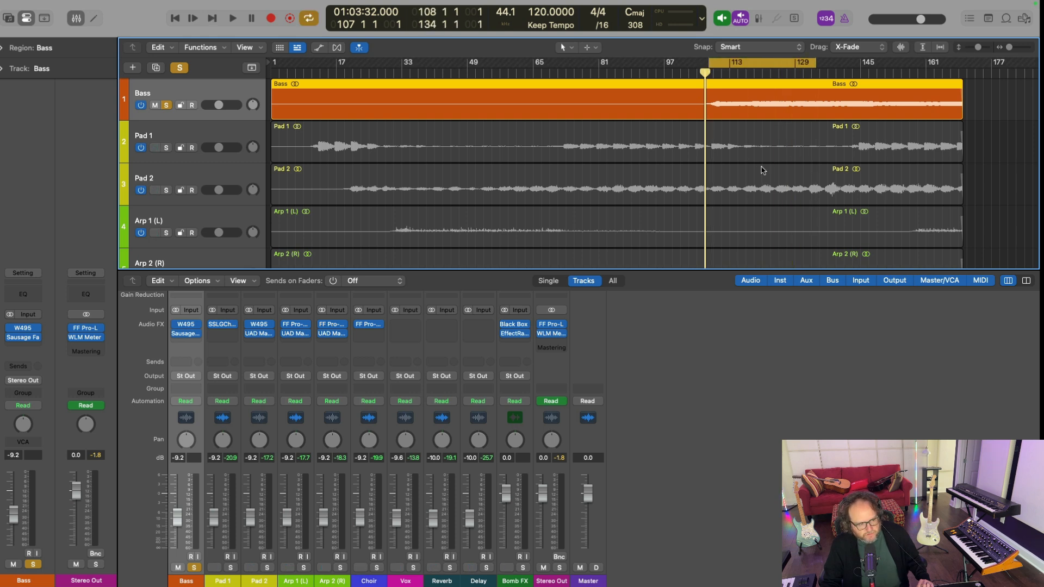
# Step: Bypass the W495 and Sausage Fattener plug-ins on the Bass track and listen to the dry bass
pyautogui.click(10, 328)
pyautogui.click(10, 337)
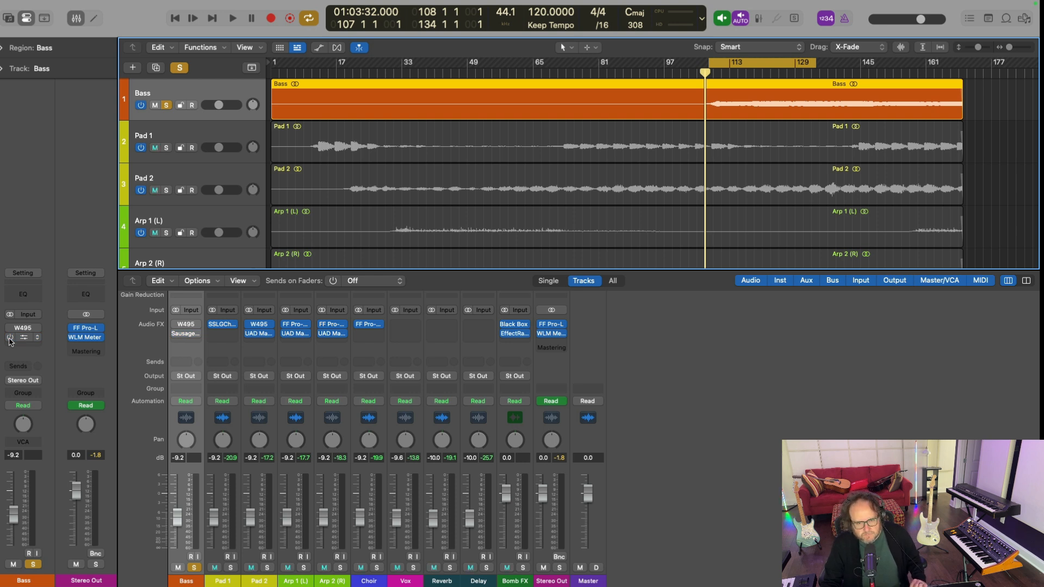
pyautogui.press('space')
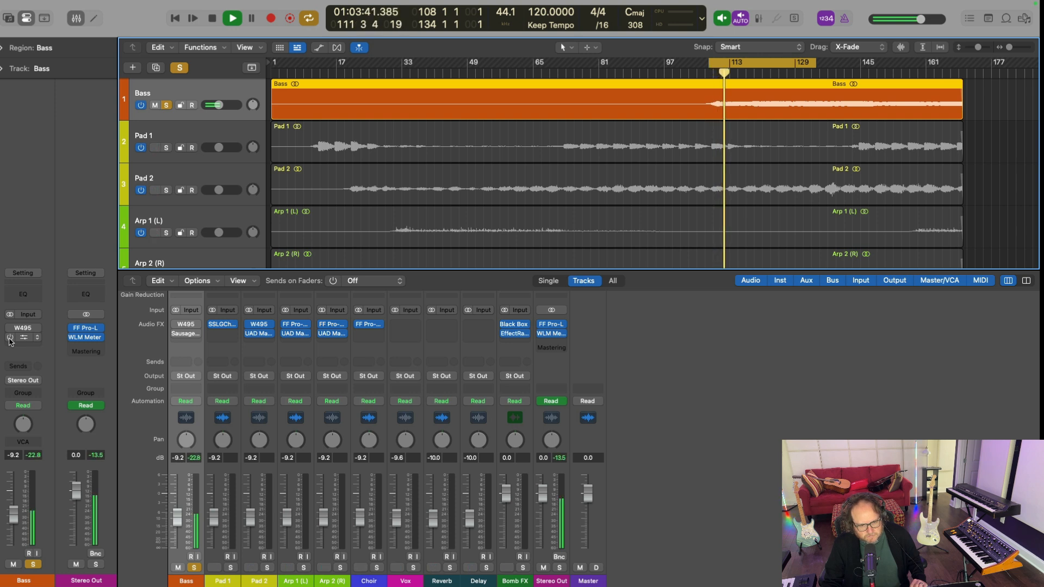
pyautogui.press('space')
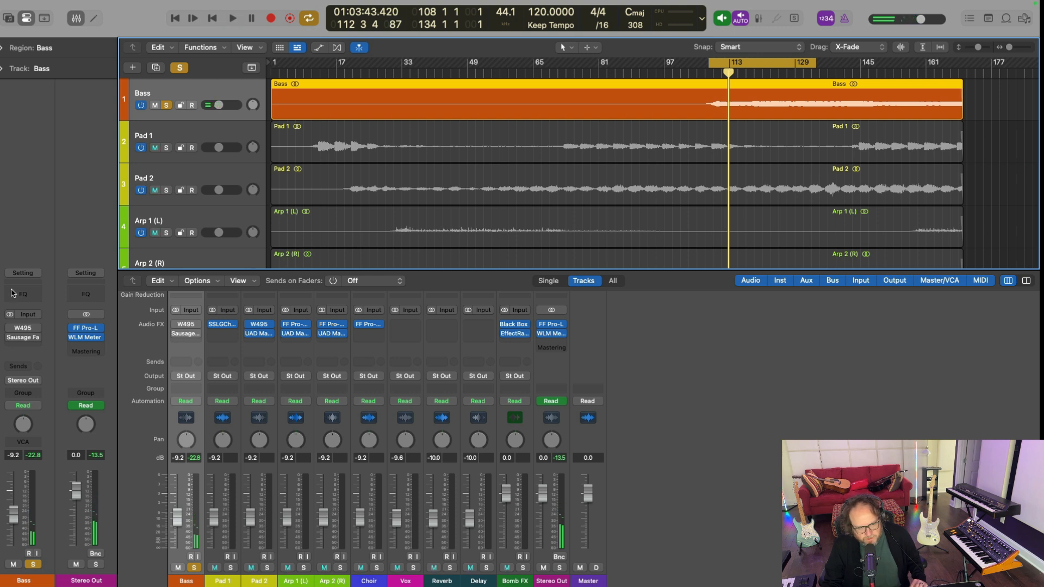
# Step: Open the W495 equalizer on the Bass track, re-enable it and inspect the settings of its EQ bands
pyautogui.moveTo(22, 330)
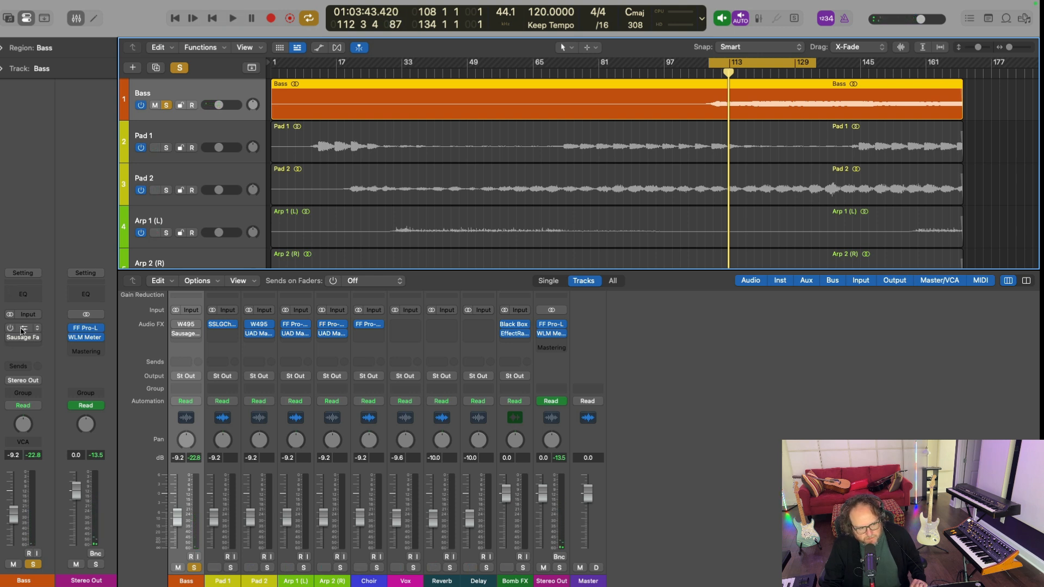
pyautogui.click(23, 330)
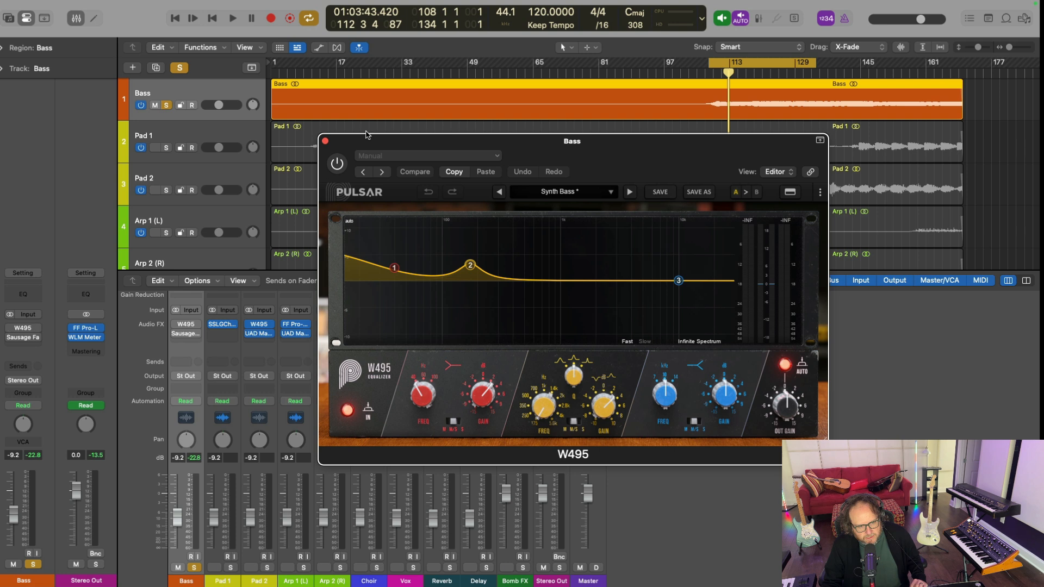
pyautogui.click(334, 166)
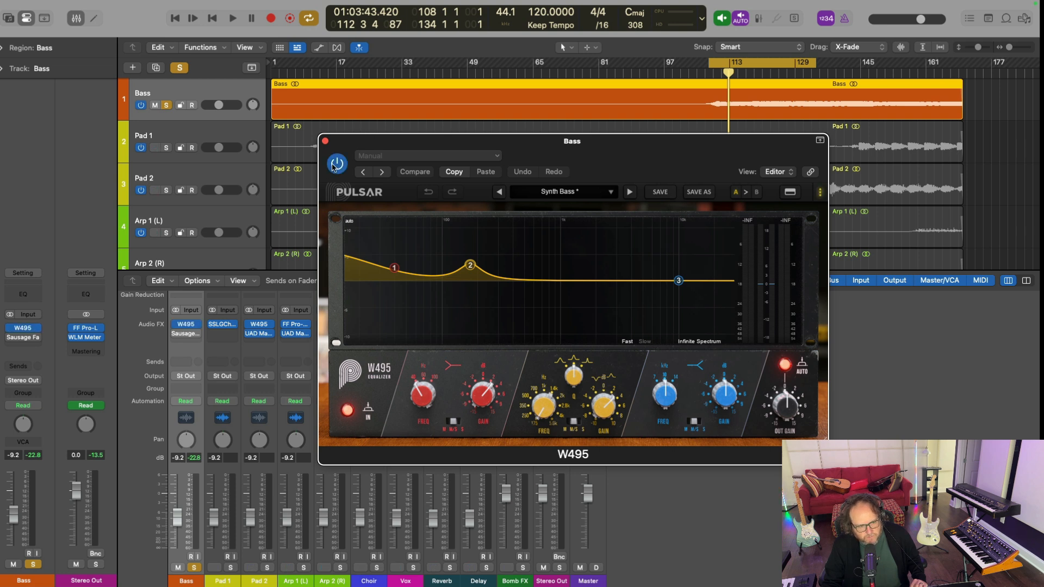
pyautogui.moveTo(396, 269)
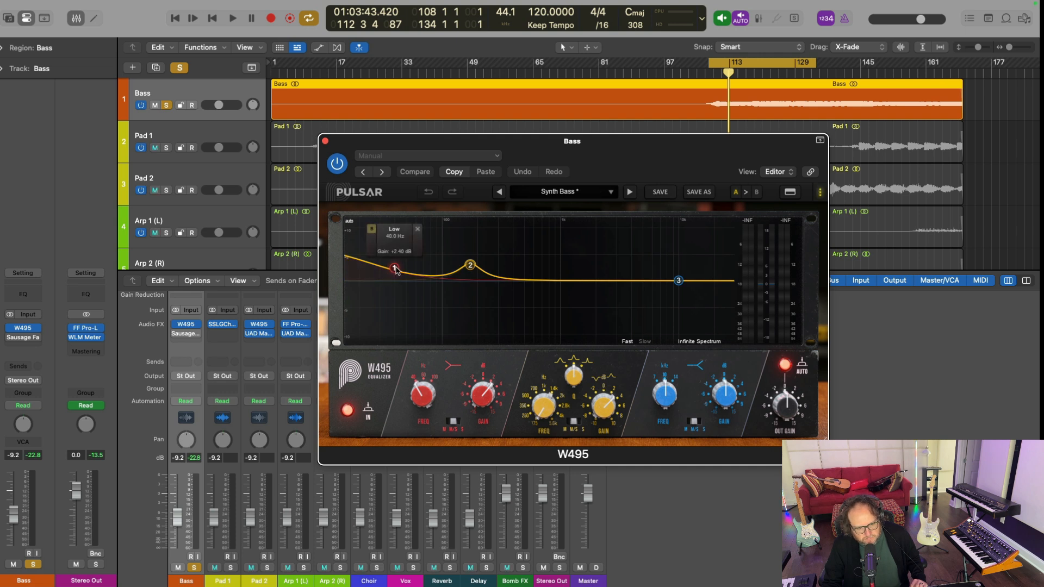
pyautogui.moveTo(471, 266)
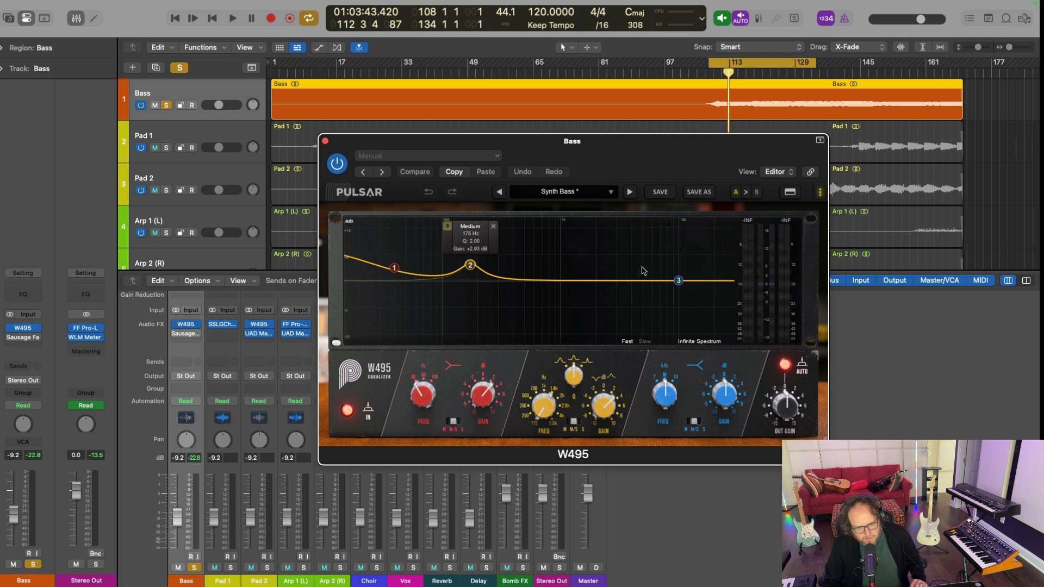
pyautogui.moveTo(680, 282)
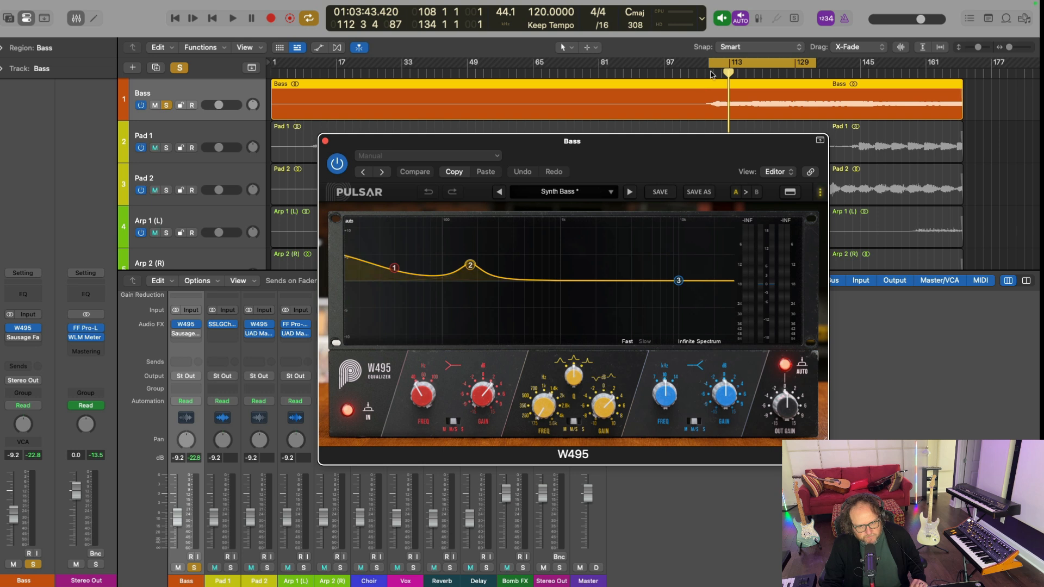
# Step: Listen to the soloed bass through the W495 from the start of the cycle range, closing the equalizer when done
pyautogui.click(710, 73)
pyautogui.press('space')
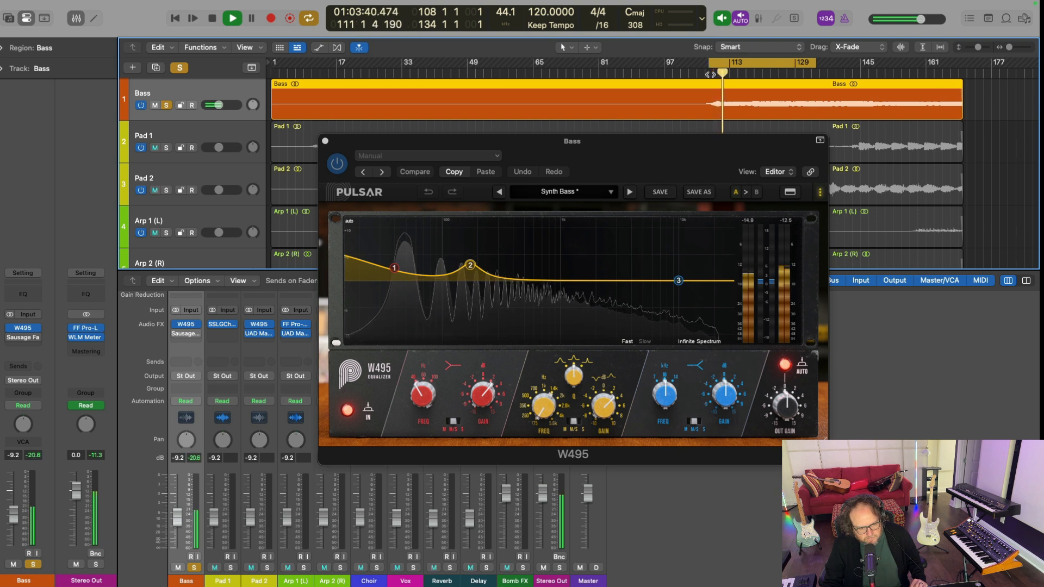
pyautogui.press('space')
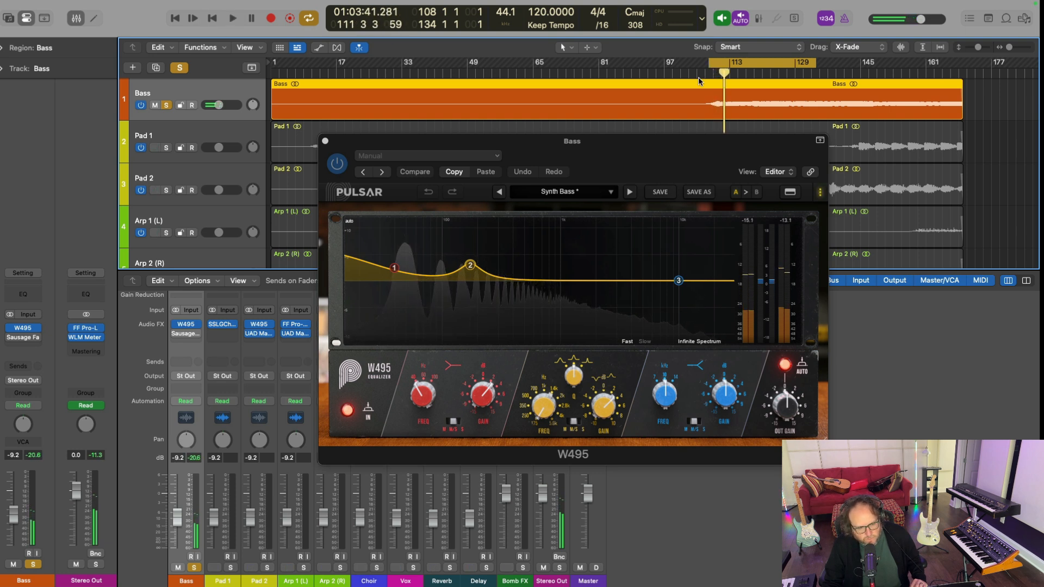
pyautogui.click(325, 141)
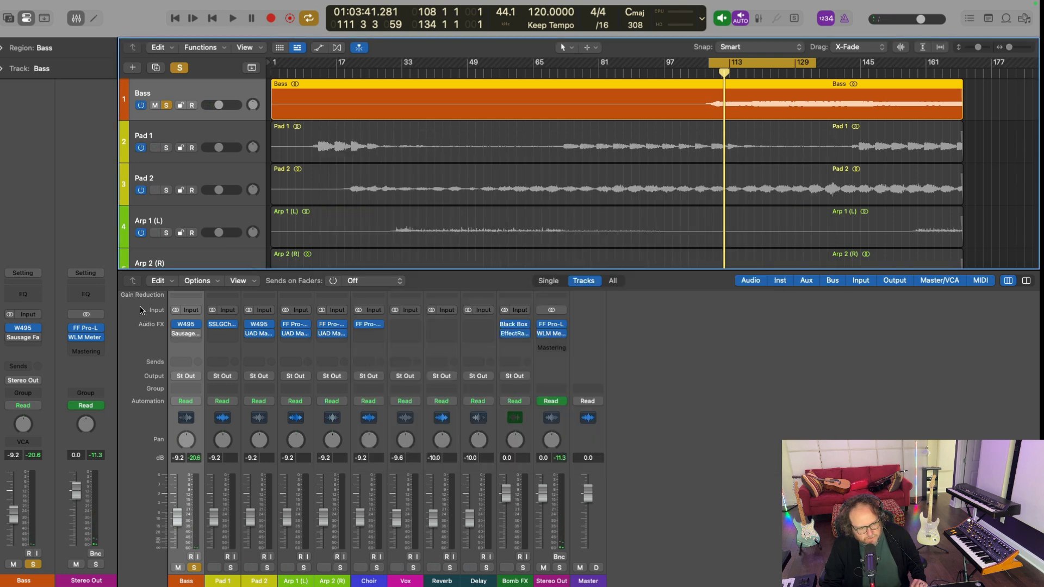
# Step: Open the Sausage Fattener on the Bass track, re-enable it and listen to the bass with it active
pyautogui.click(24, 338)
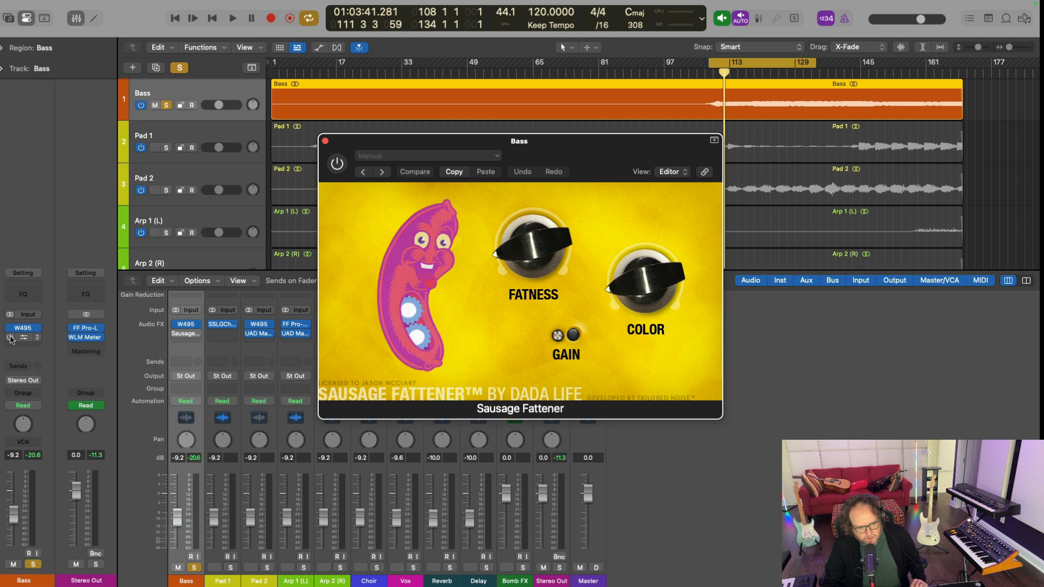
pyautogui.click(11, 338)
pyautogui.press('space')
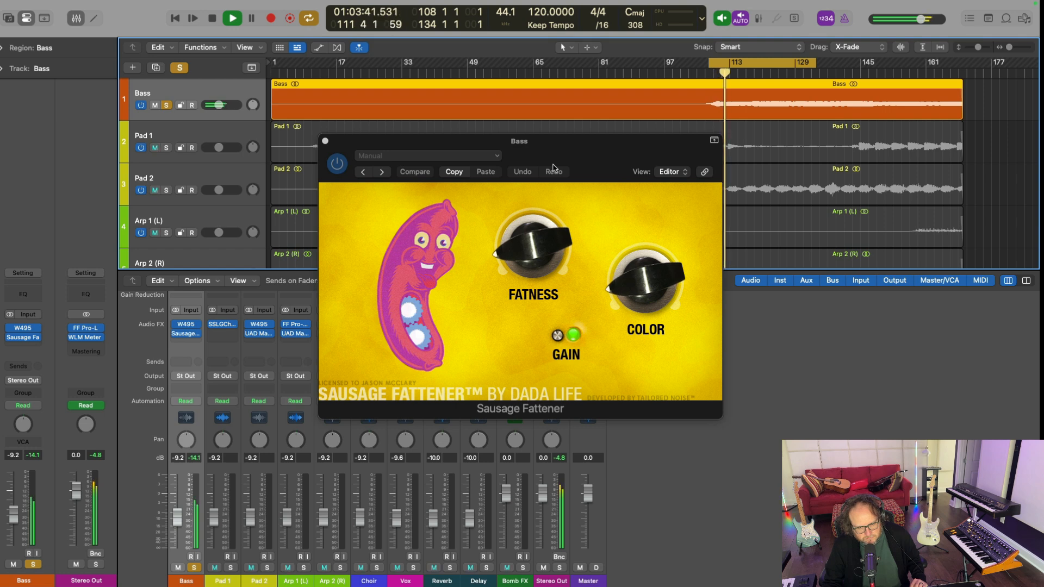
pyautogui.press('space')
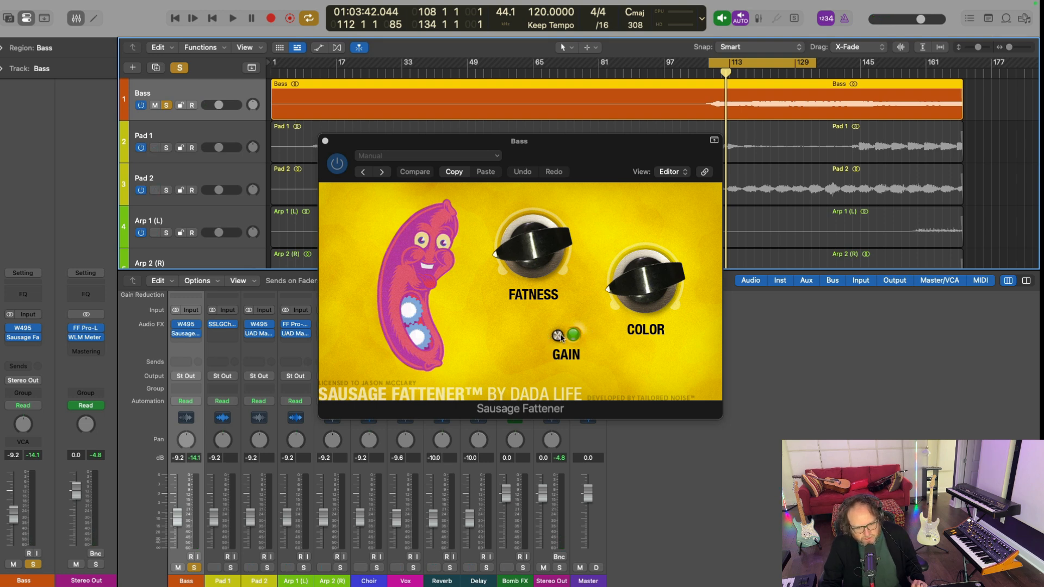
# Step: Try the Sausage Fattener's Fatness at 100%, restore its original setting and close the plug-in
pyautogui.click(520, 254)
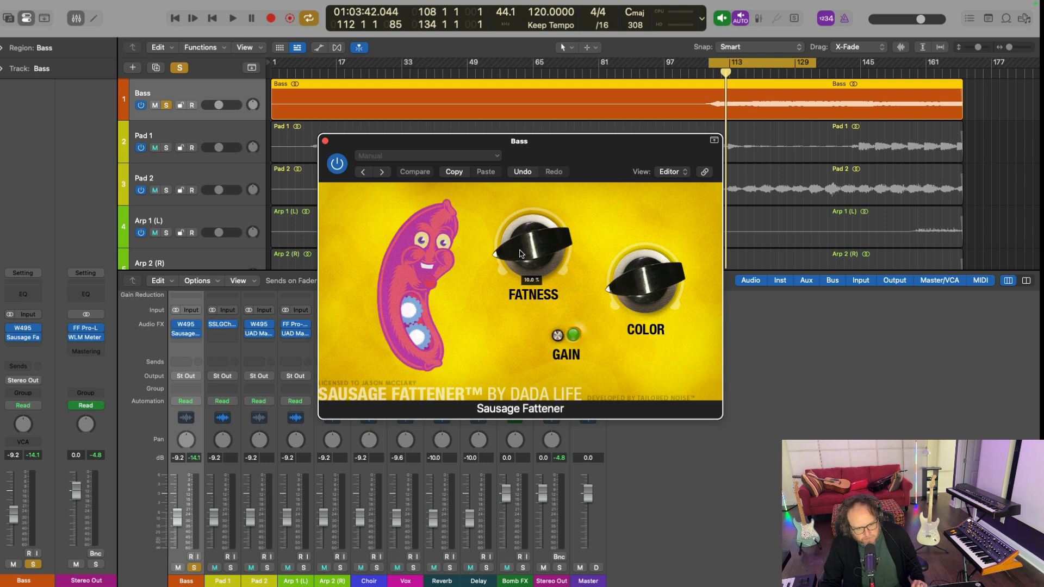
pyautogui.moveTo(521, 254); pyautogui.dragTo(557, 48)
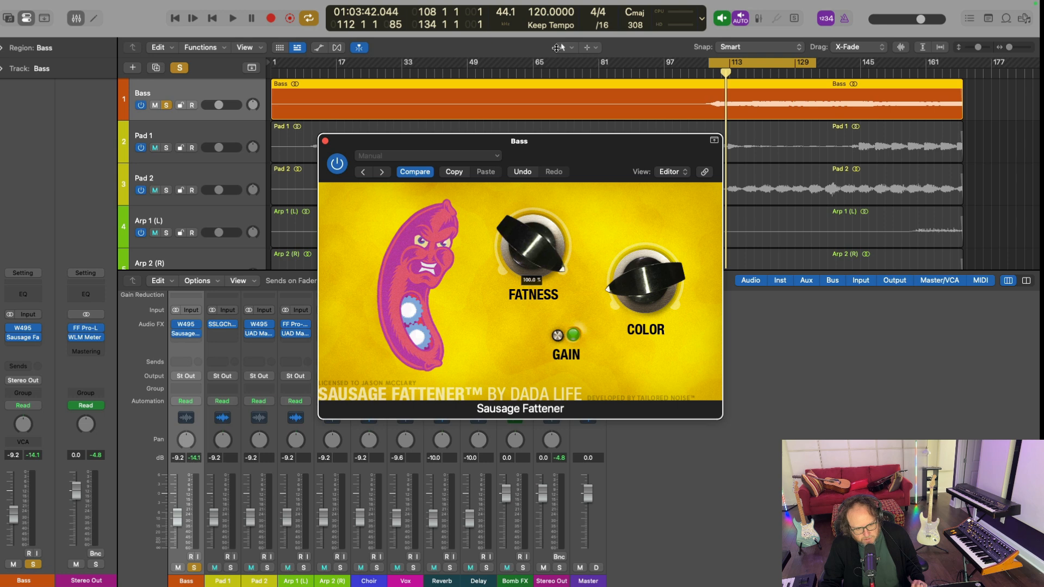
pyautogui.moveTo(572, 1); pyautogui.dragTo(555, 334)
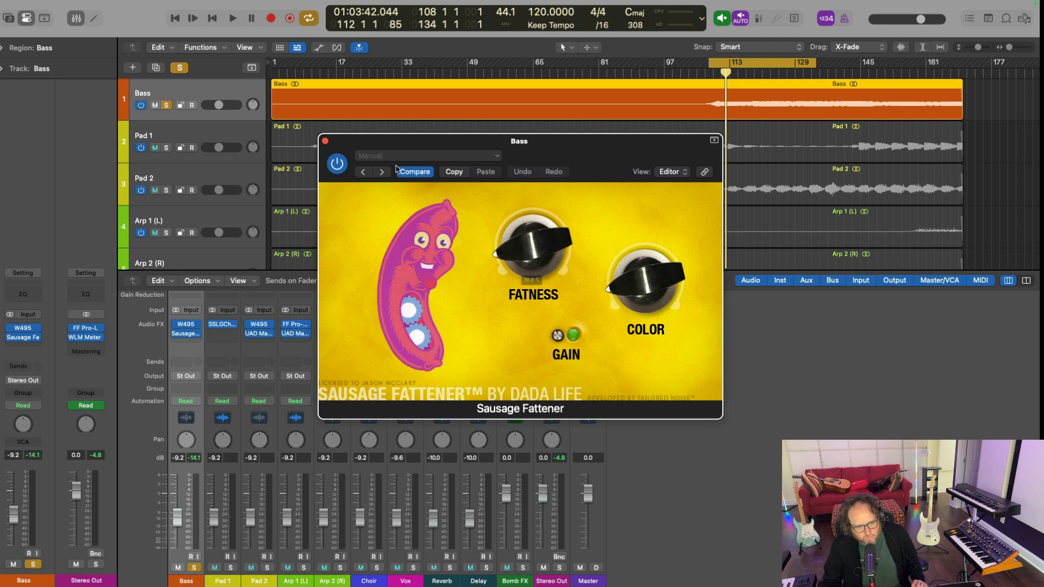
pyautogui.click(326, 142)
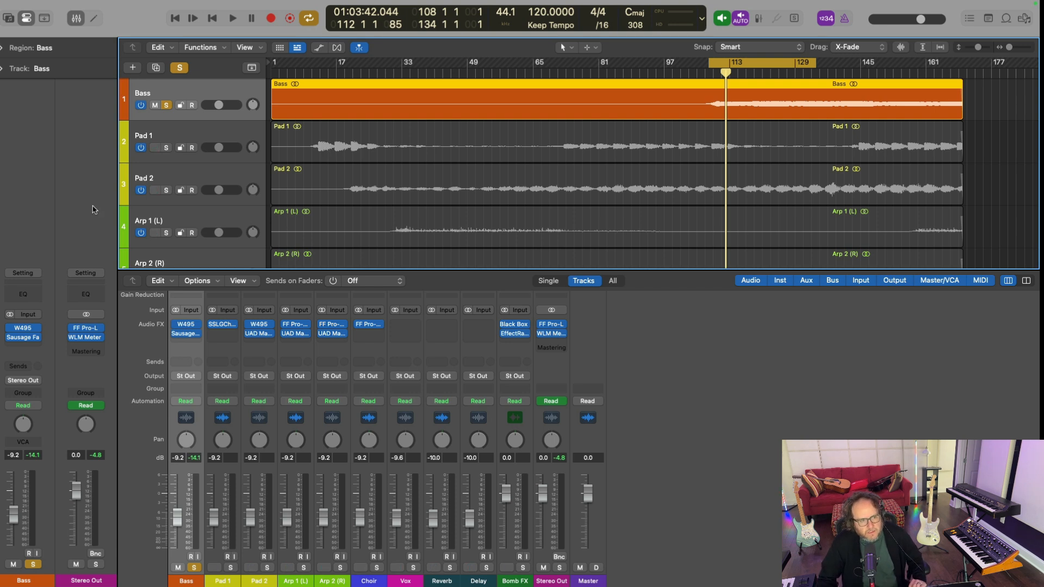
# Step: Select and solo the Pad 1 track, and move the cycle range to bars 9 through 35
pyautogui.click(164, 142)
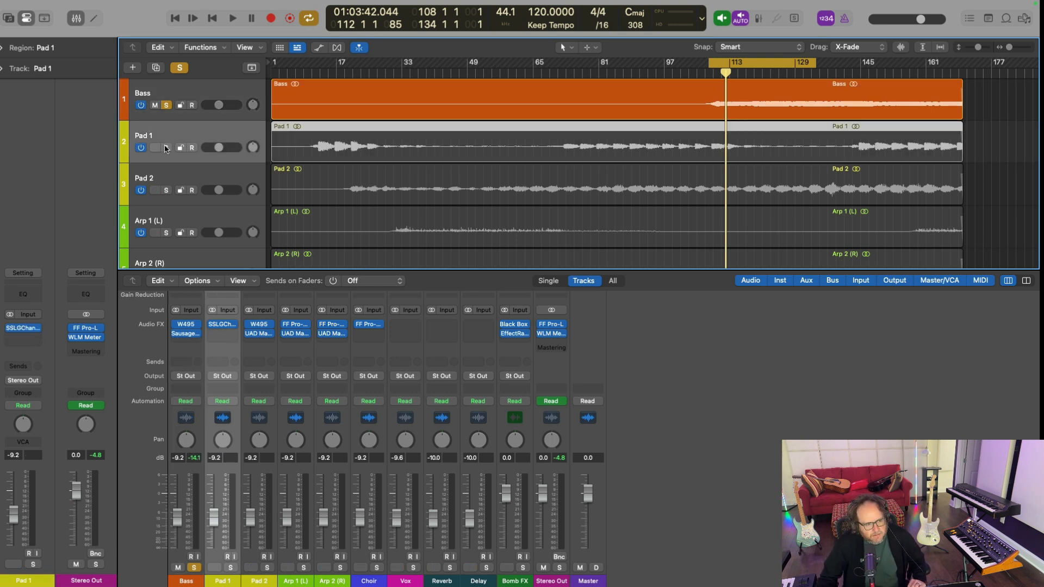
pyautogui.click(166, 148)
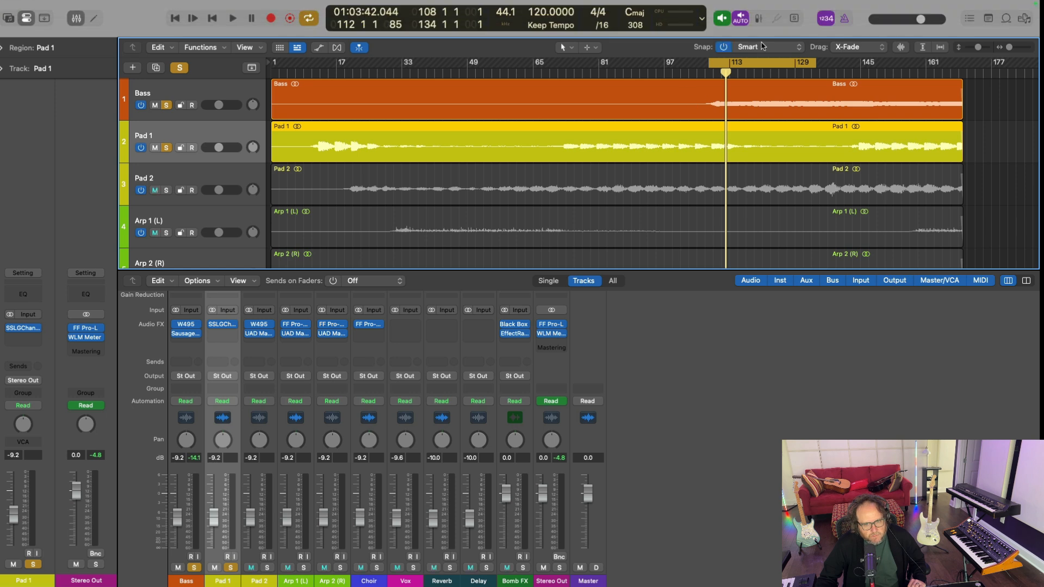
pyautogui.moveTo(751, 64); pyautogui.dragTo(344, 64)
# Step: Bypass the SSL channel plug-in on Pad 1 and play the dry pad from bar 9
pyautogui.moveTo(22, 332)
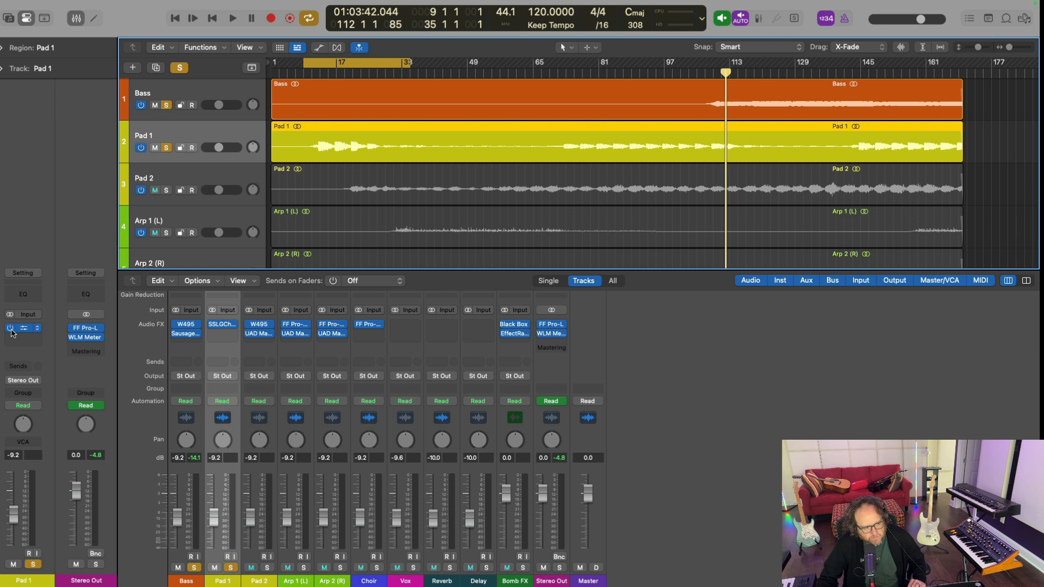
pyautogui.click(10, 329)
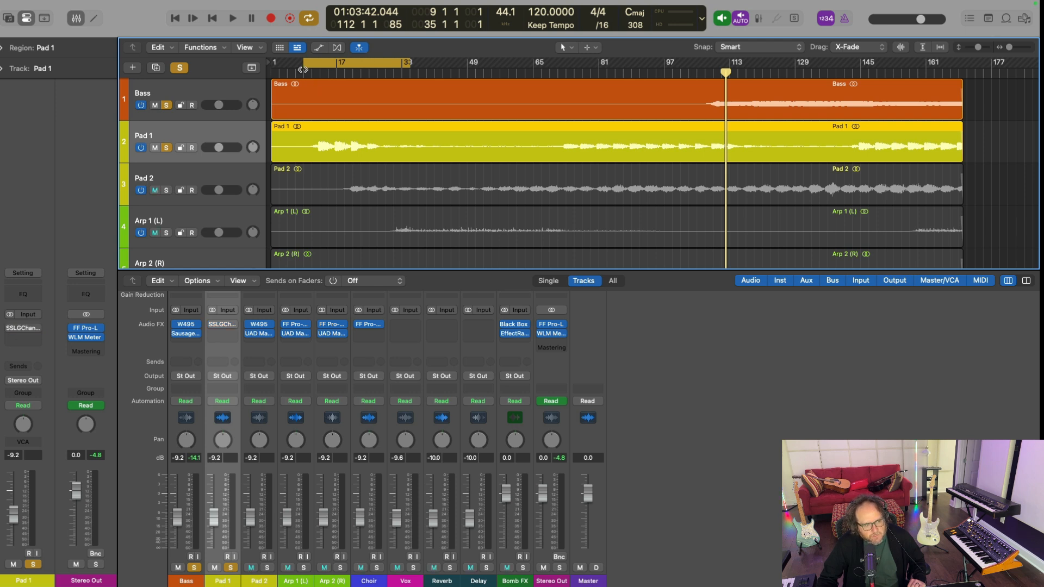
pyautogui.click(303, 71)
pyautogui.press('space')
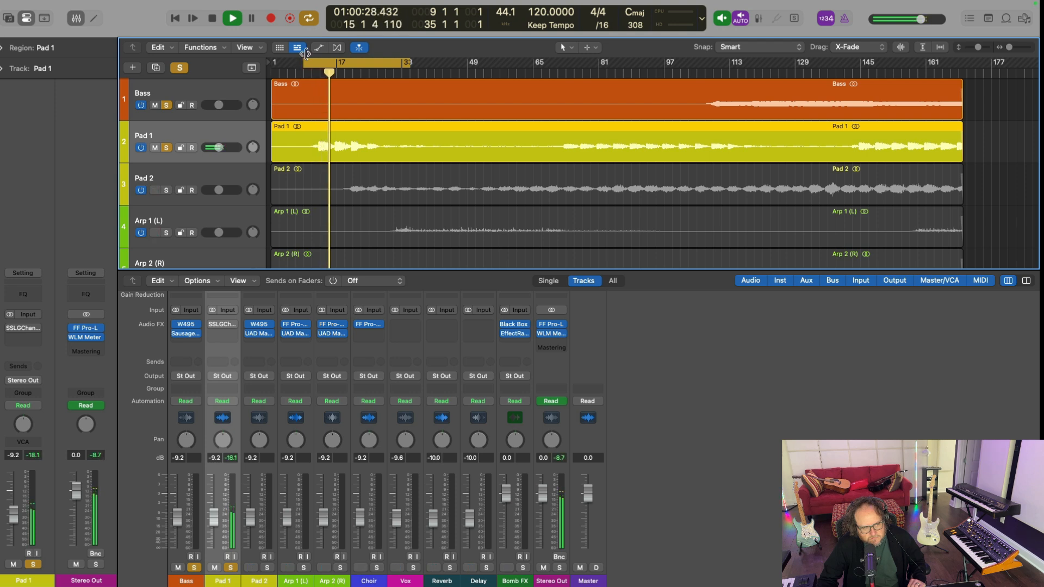
# Step: Re-enable Pad 1's SSL G-Channel, show its graphical editor and listen to the processed pad
pyautogui.moveTo(24, 331)
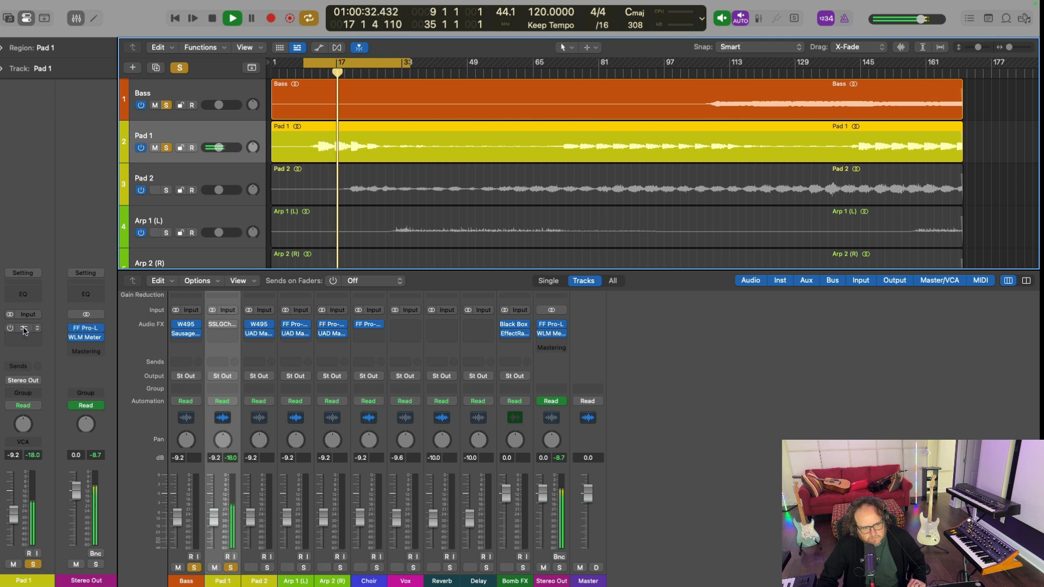
pyautogui.press('space')
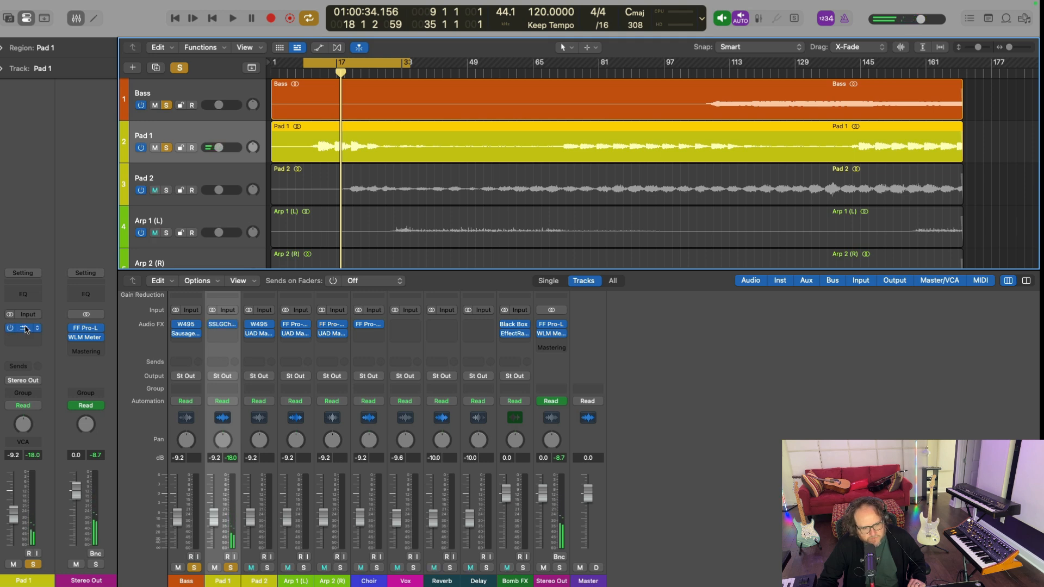
pyautogui.click(24, 329)
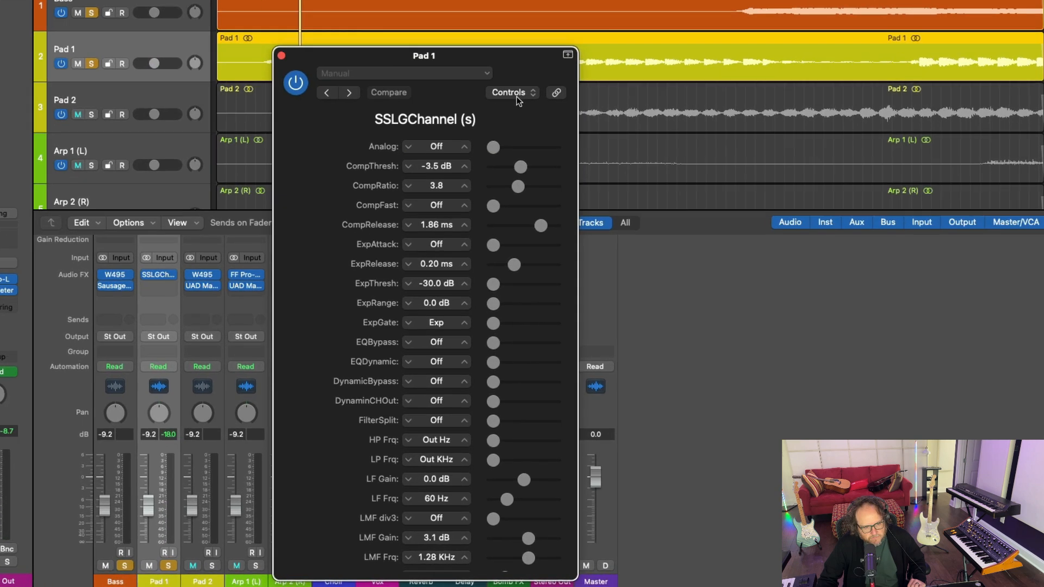
pyautogui.click(518, 171)
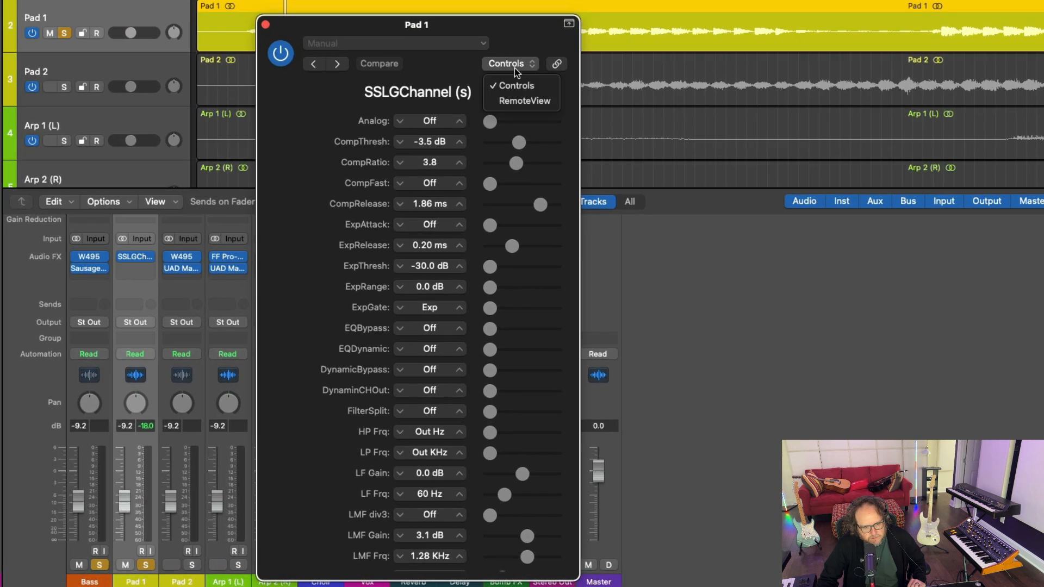
pyautogui.click(519, 102)
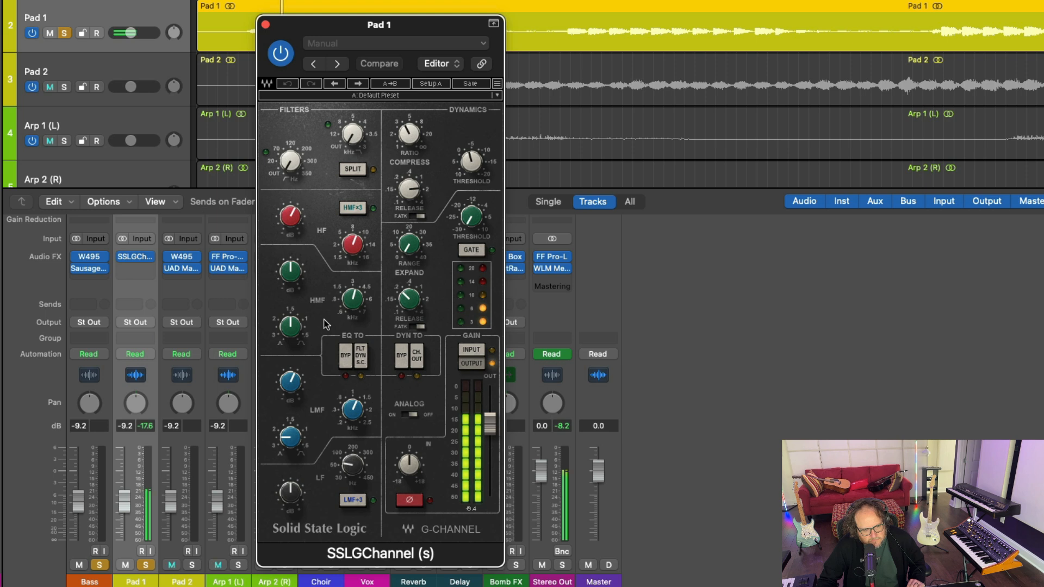
pyautogui.press('space')
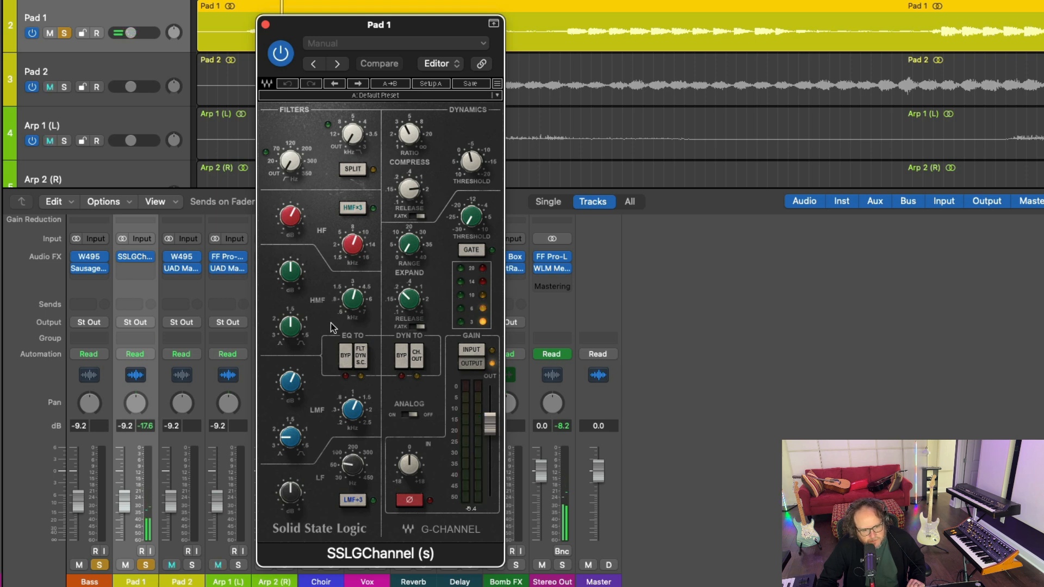
# Step: Examine the EQ and dynamics controls of Pad 1's SSL G-Channel, replay the pad and close the plug-in
pyautogui.moveTo(358, 411); pyautogui.dragTo(363, 405)
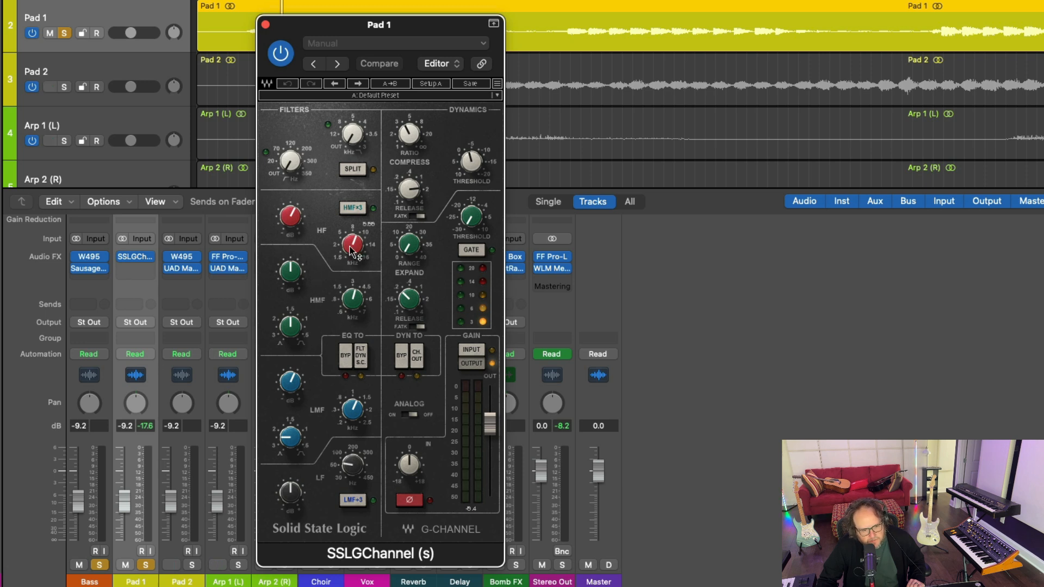
pyautogui.moveTo(291, 222)
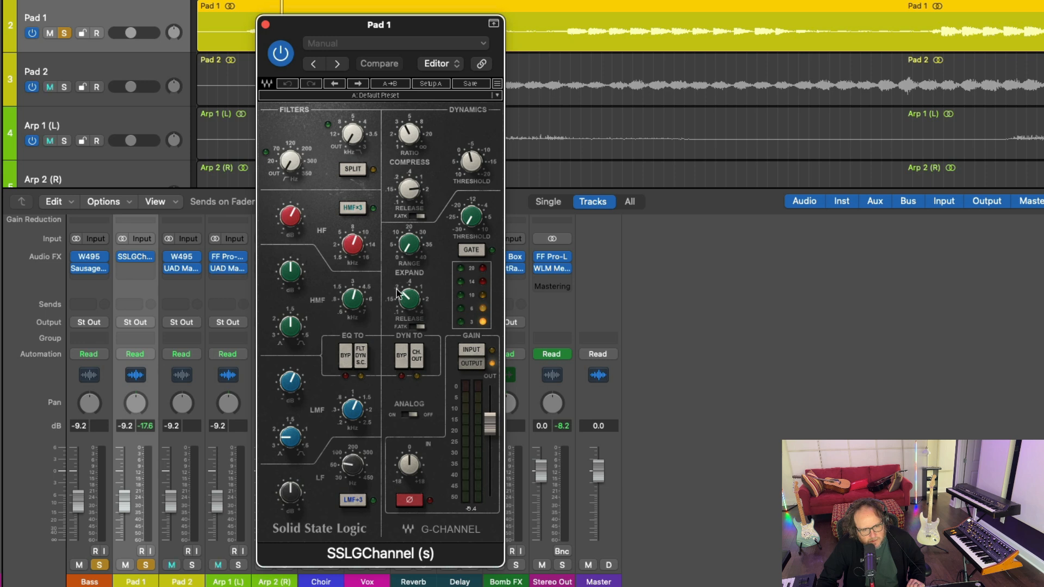
pyautogui.moveTo(401, 243)
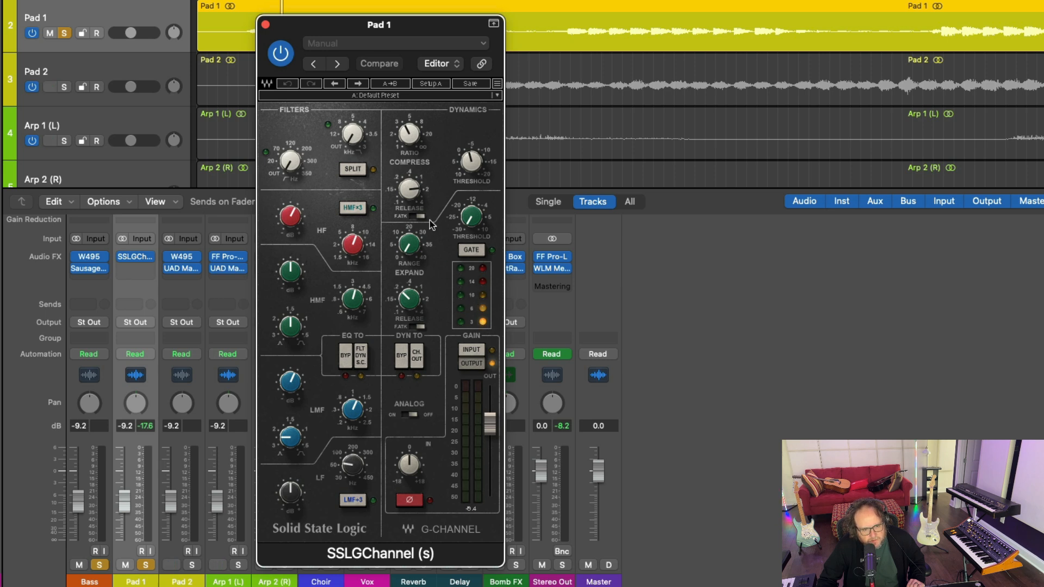
pyautogui.press('space')
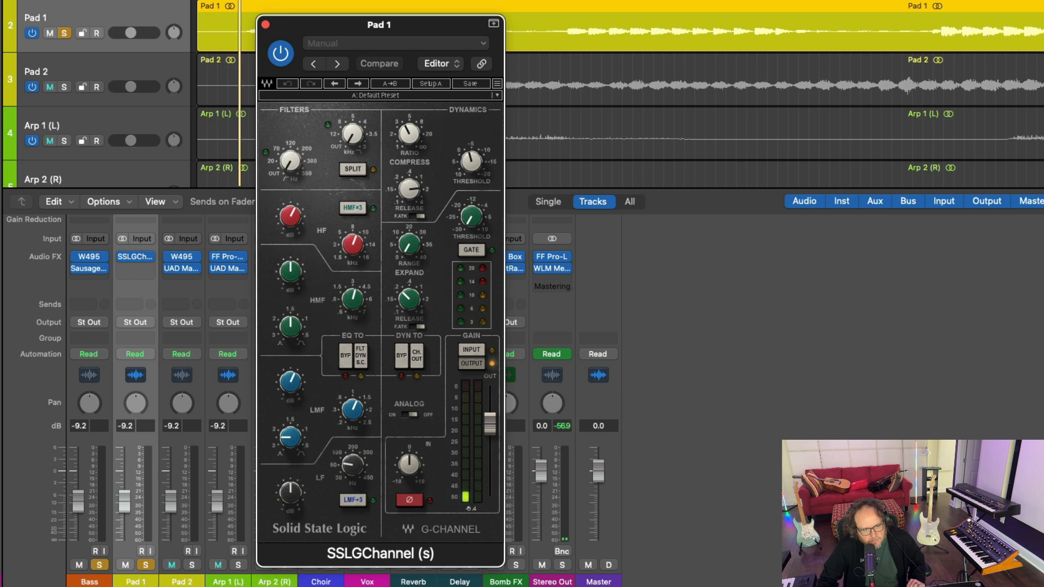
pyautogui.click(287, 1)
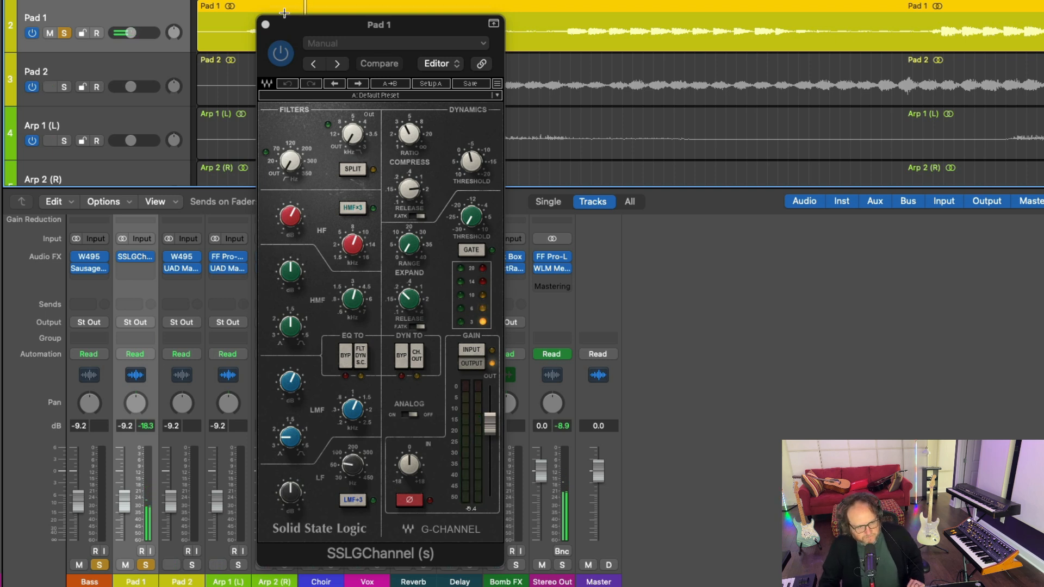
pyautogui.click(265, 24)
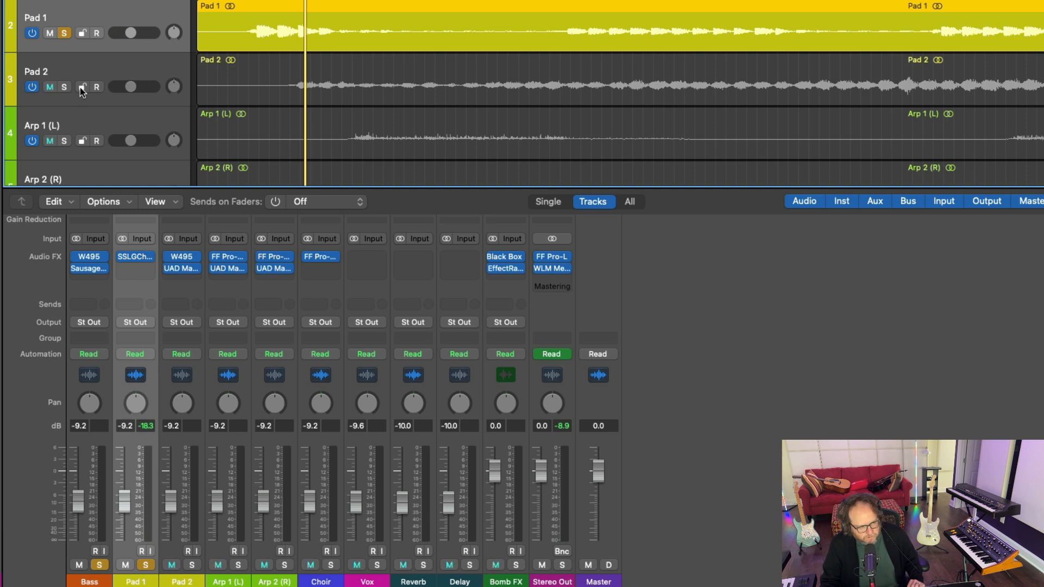
# Step: Move the solo from Pad 1 to Pad 2, leaving Arp 1 (L) unsoloed, and play Pad 2
pyautogui.click(64, 33)
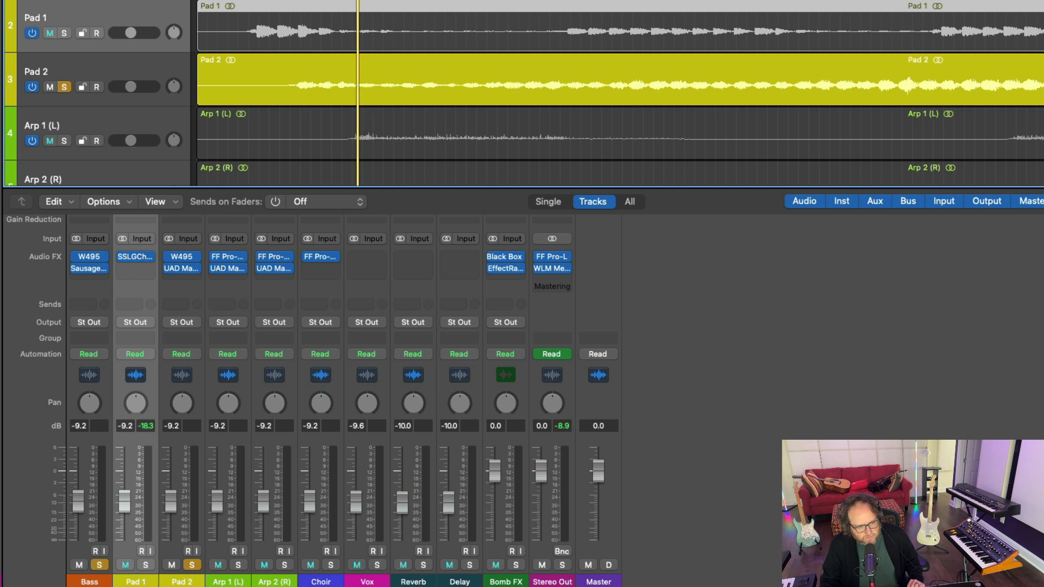
pyautogui.press(',')
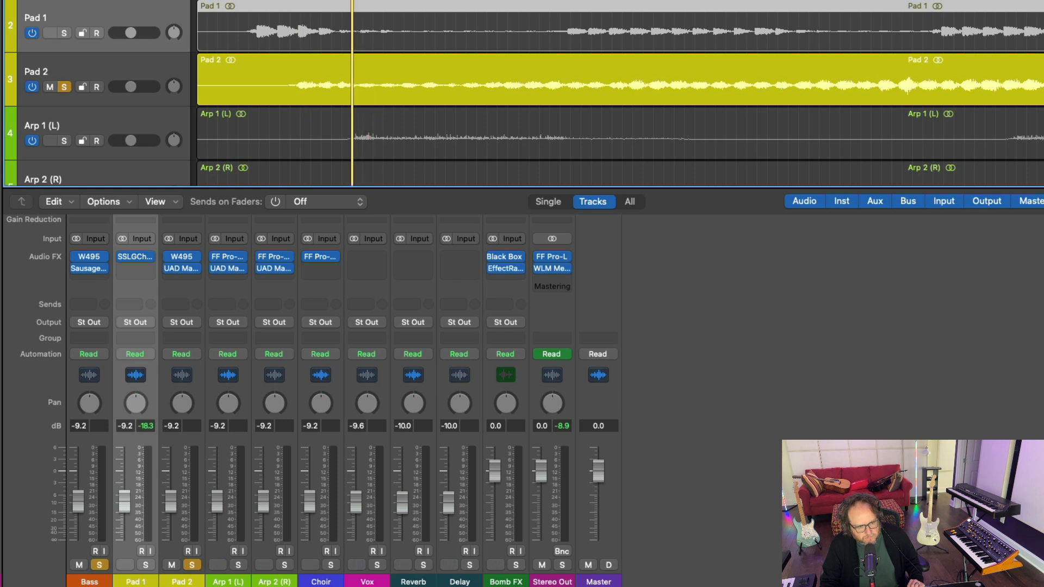
pyautogui.click(64, 142)
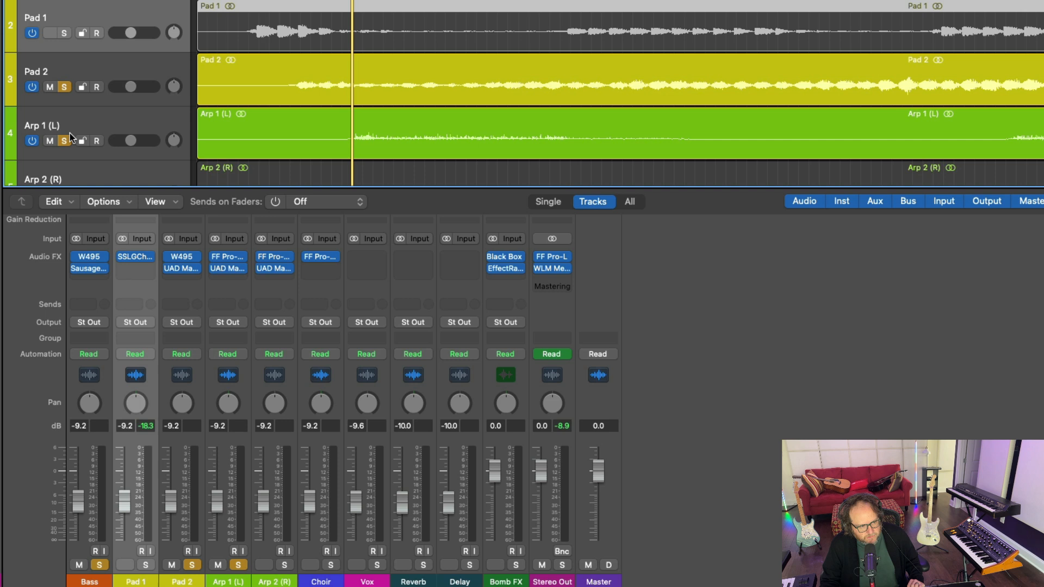
pyautogui.click(64, 140)
pyautogui.press('space')
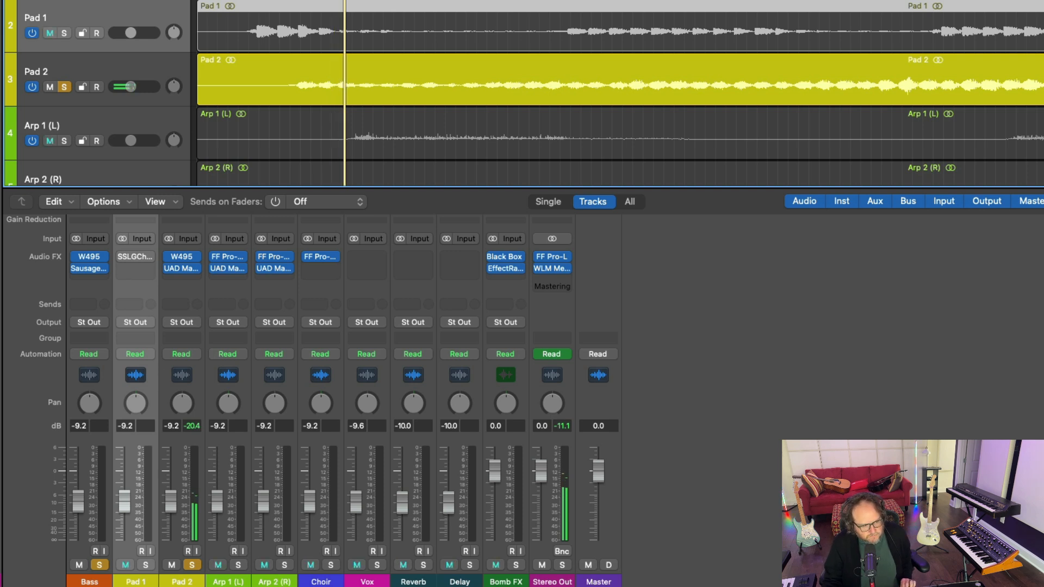
# Step: Open Pad 1's SSL G-Channel in its active state, check its meters during playback and close the plug-in
pyautogui.click(135, 256)
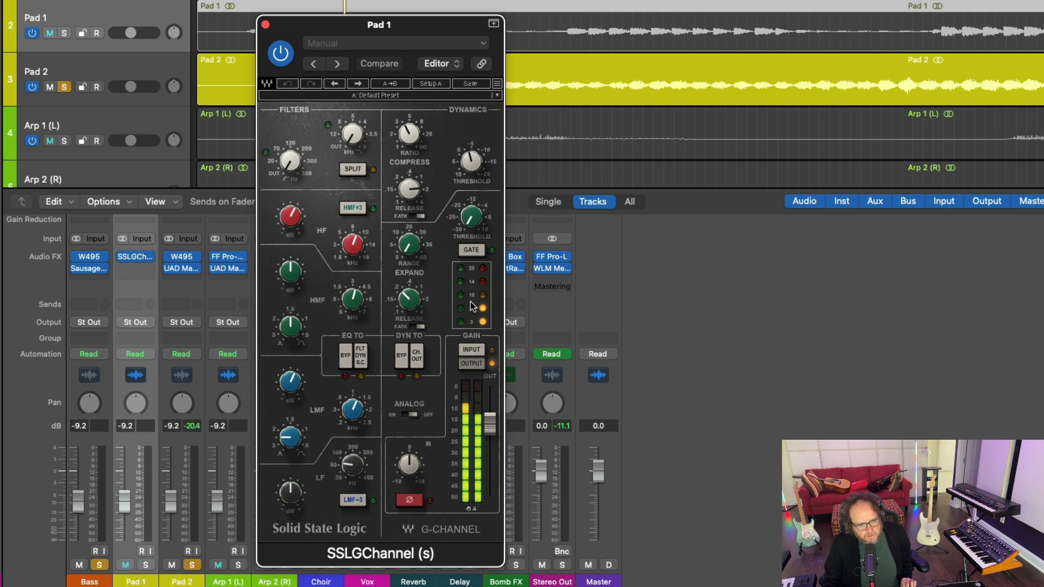
pyautogui.press('space')
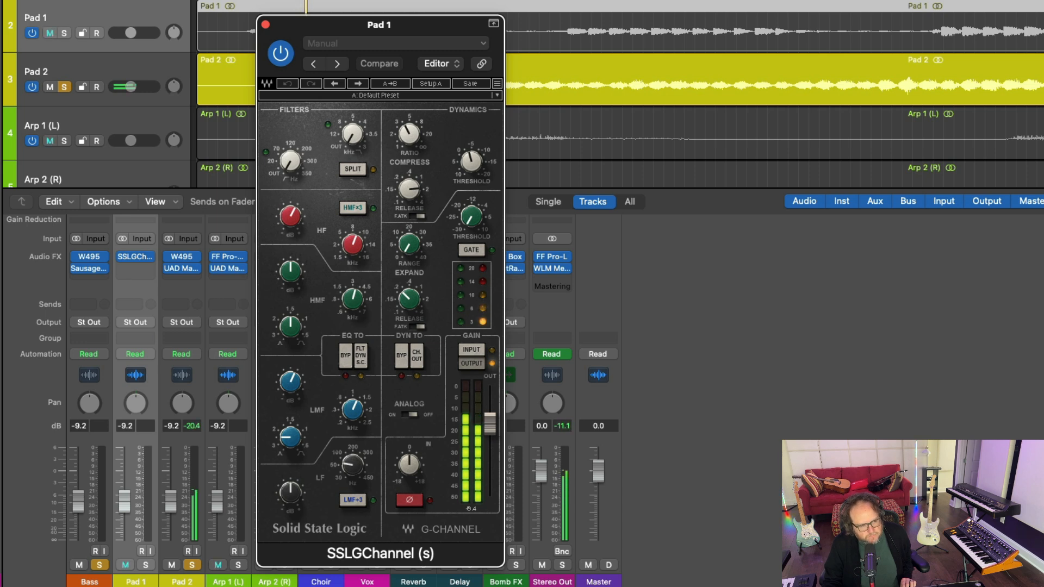
pyautogui.click(265, 25)
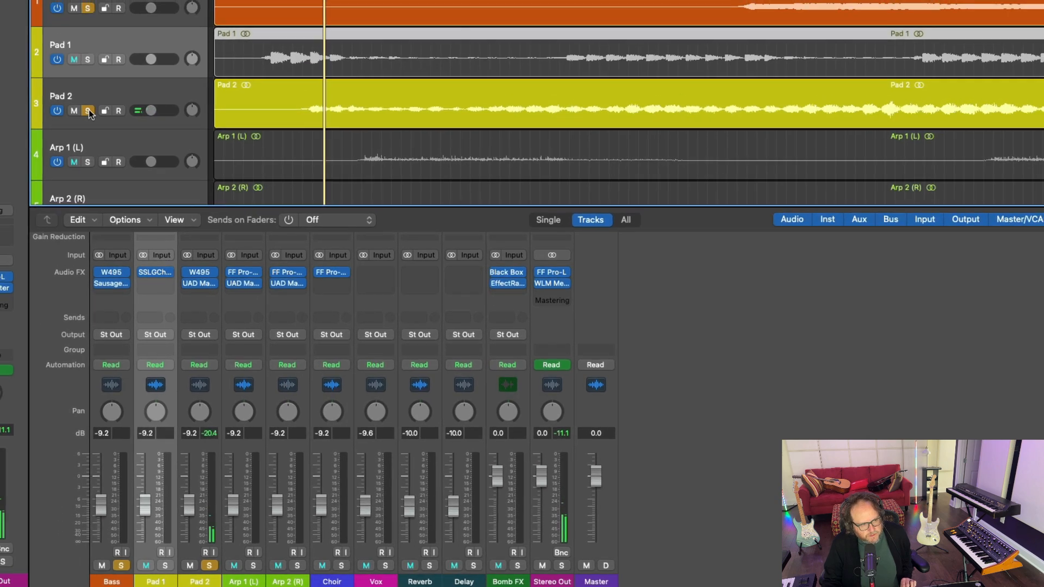
# Step: Unsolo Pad 2, select and solo Arp 1 (L), and place the playhead at bar 31
pyautogui.click(88, 111)
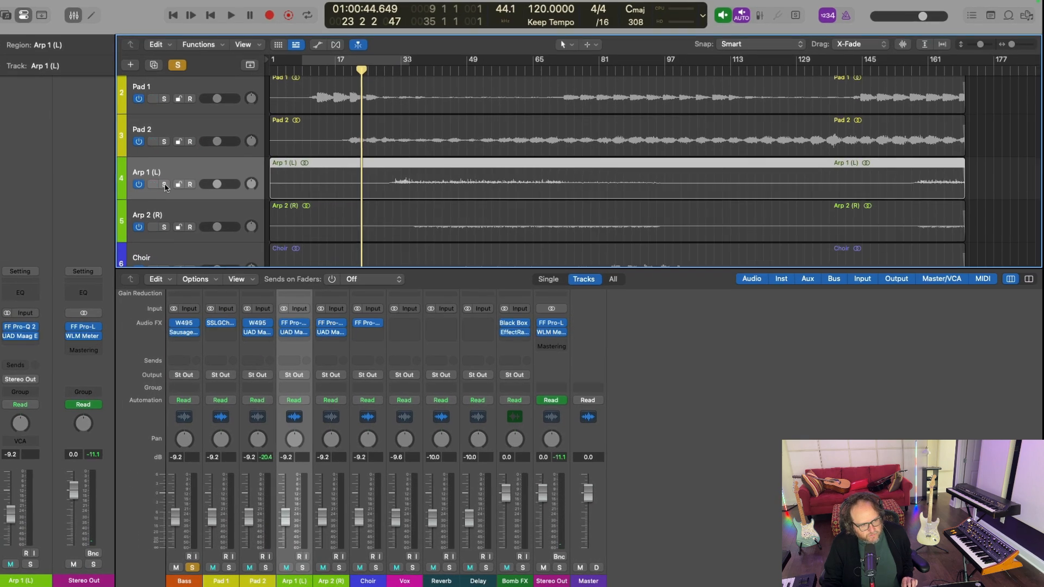
pyautogui.click(148, 170)
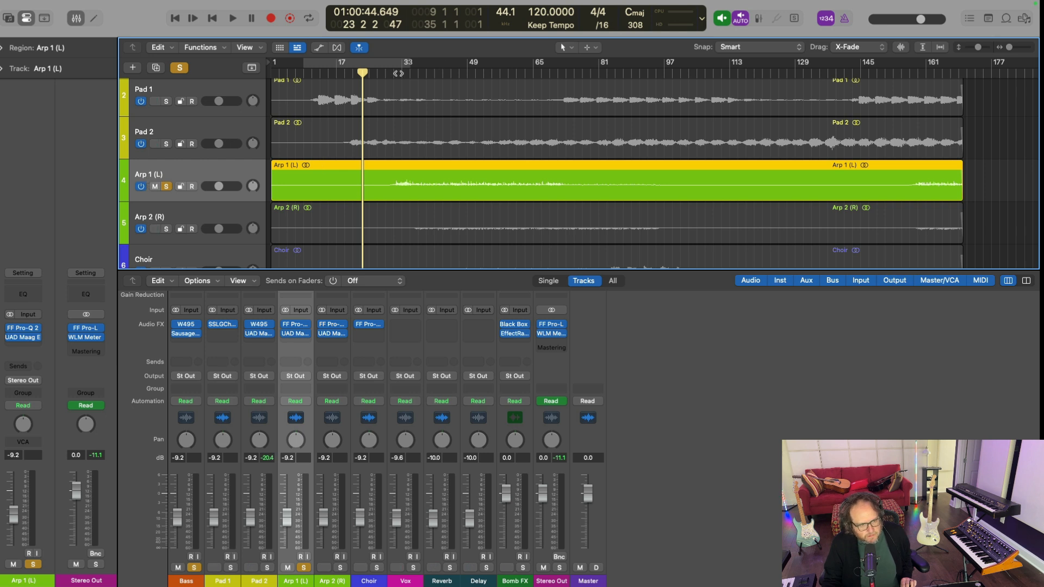
pyautogui.moveTo(398, 73); pyautogui.dragTo(393, 72)
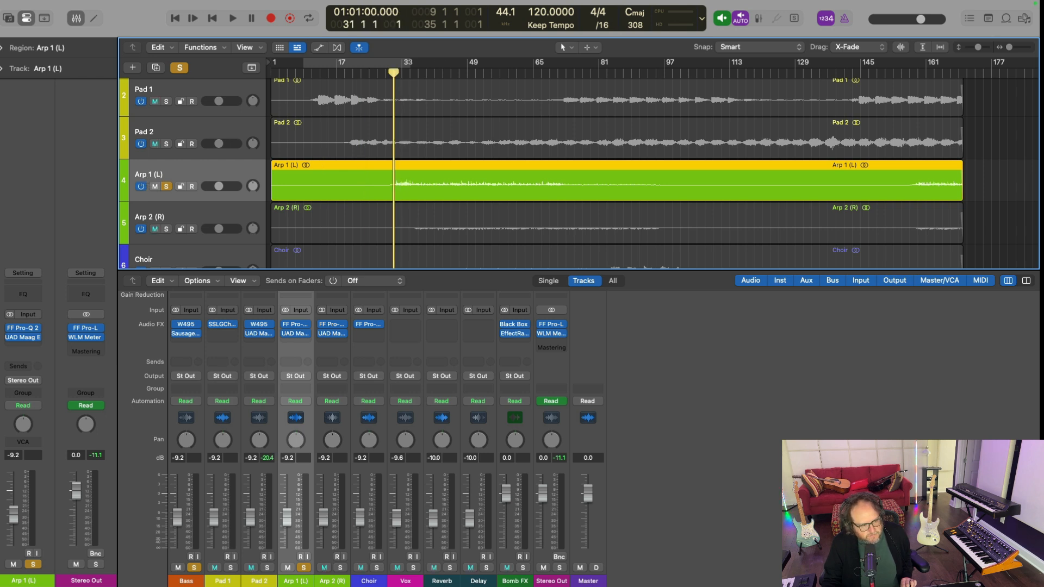
# Step: Bypass the FF Pro-Q 2 and UAD Maag EQ4 on Arp 1 (L) and play the dry arp from bar 31
pyautogui.click(9, 328)
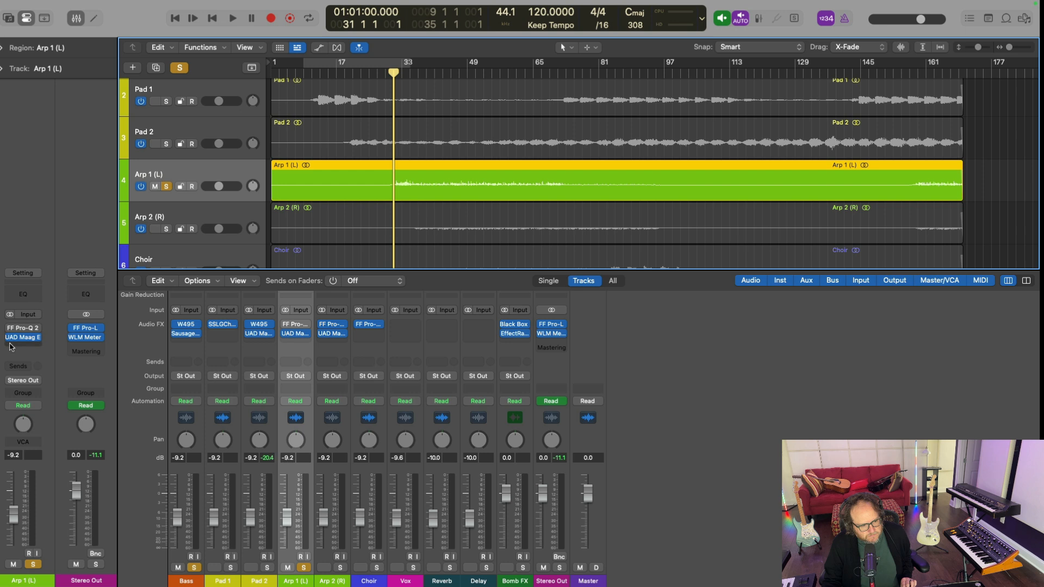
pyautogui.click(11, 346)
pyautogui.moveTo(54, 341)
pyautogui.click(125, 340)
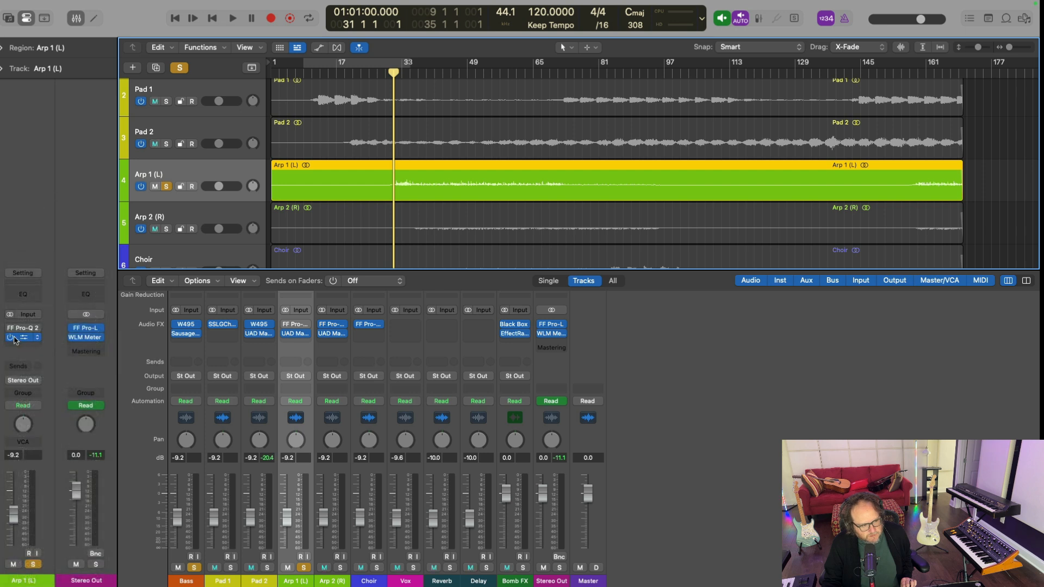
pyautogui.press('space')
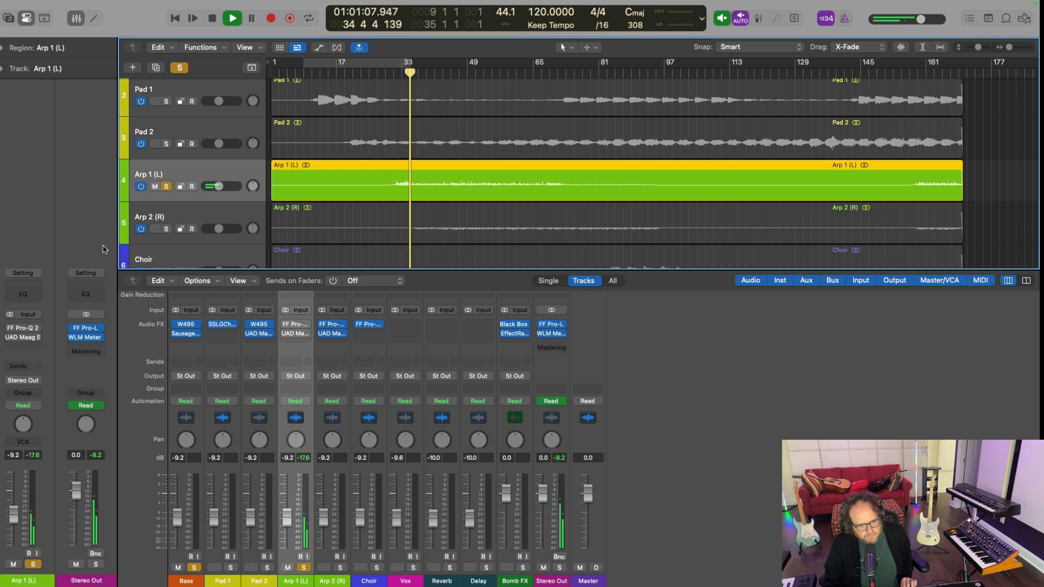
pyautogui.press('space')
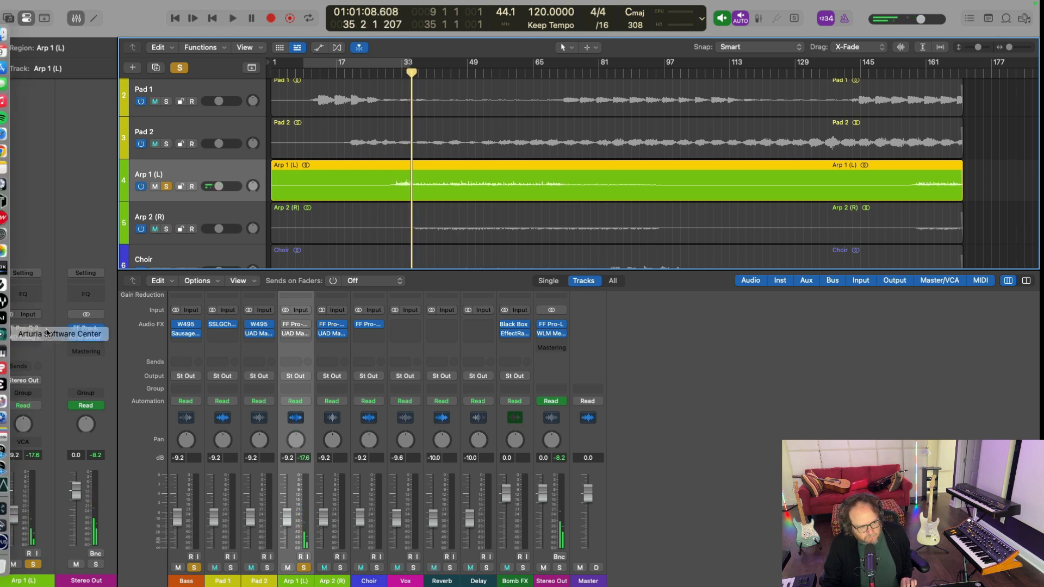
# Step: Re-enable and open the FF Pro-Q 2 on Arp 1 (L), and slightly raise the frequency of its low-cut band
pyautogui.click(10, 329)
pyautogui.click(27, 330)
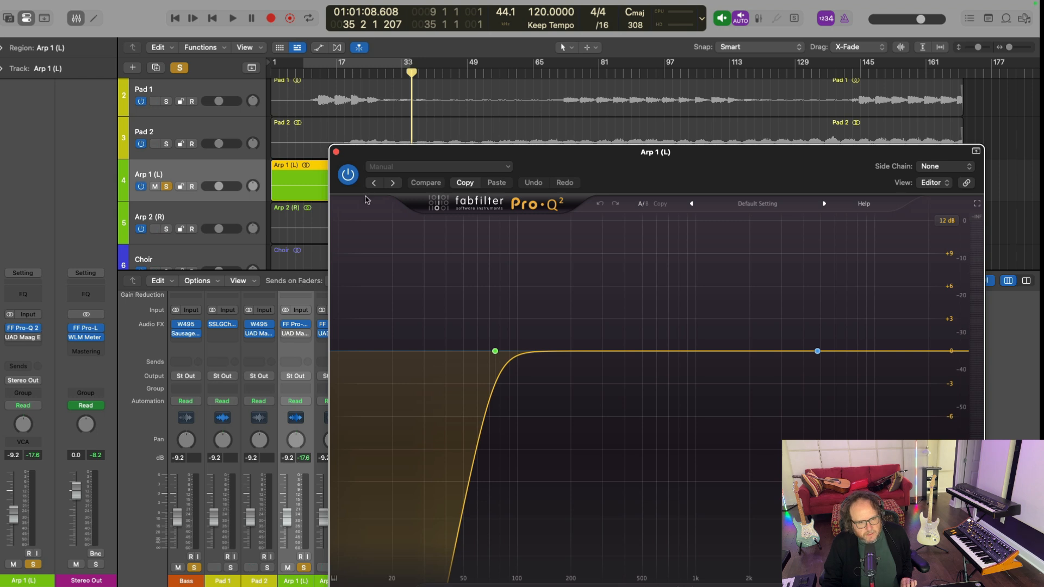
pyautogui.moveTo(404, 158); pyautogui.dragTo(376, 41)
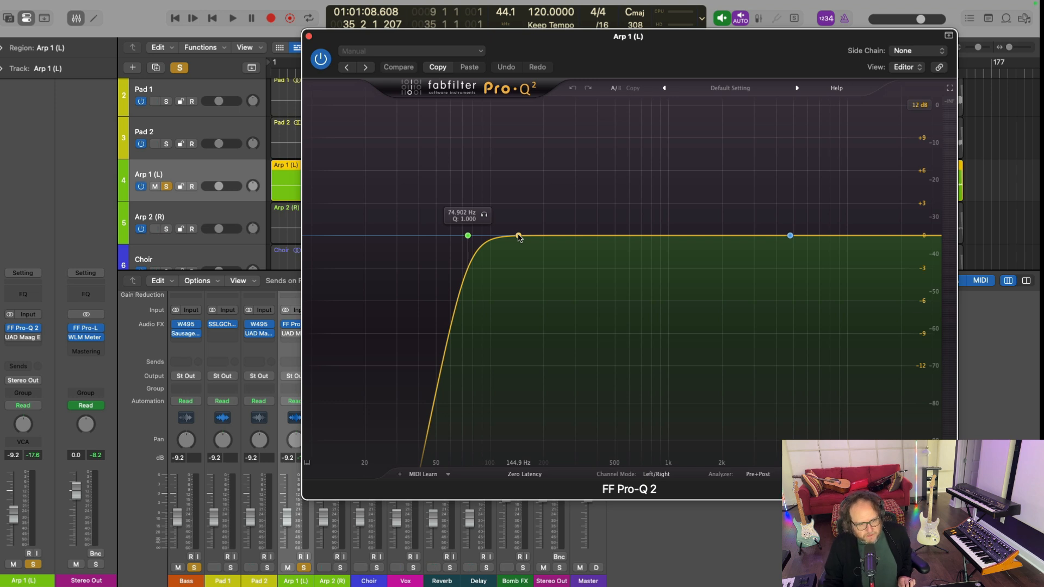
pyautogui.click(468, 236)
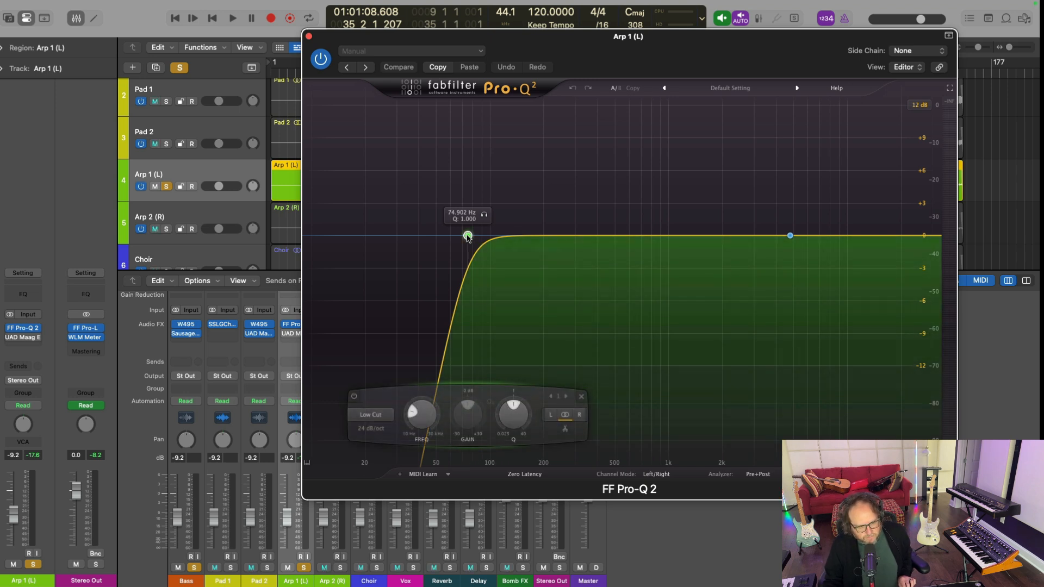
pyautogui.moveTo(468, 236)
pyautogui.mouseDown()
pyautogui.moveTo(490, 234)
pyautogui.moveTo(466, 235)
pyautogui.moveTo(478, 235)
pyautogui.mouseUp()
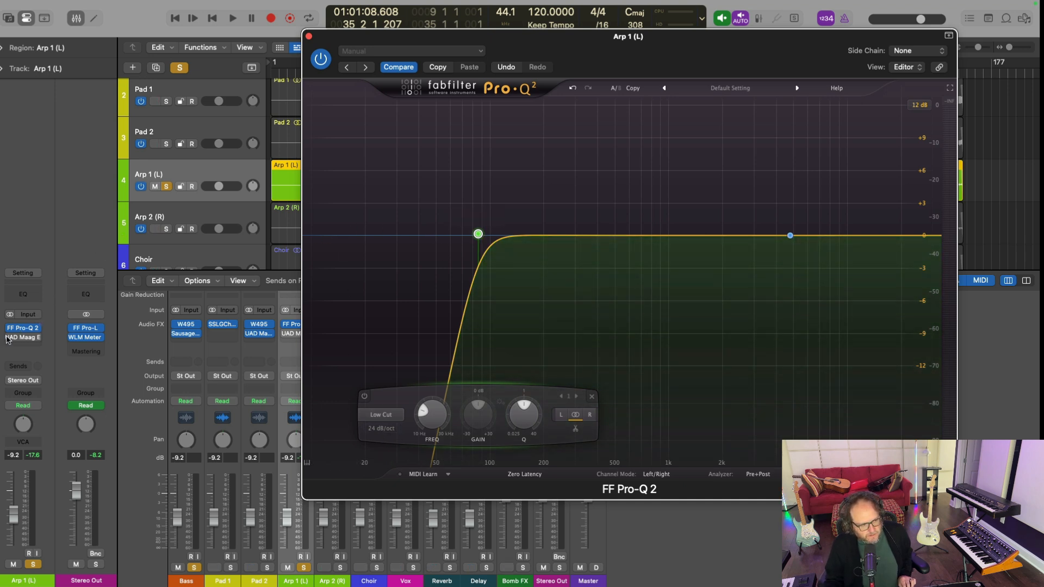
# Step: Open the UAD Maag EQ4 on Arp 1 (L) and compare the arp with it bypassed and active, leaving it enabled
pyautogui.click(25, 339)
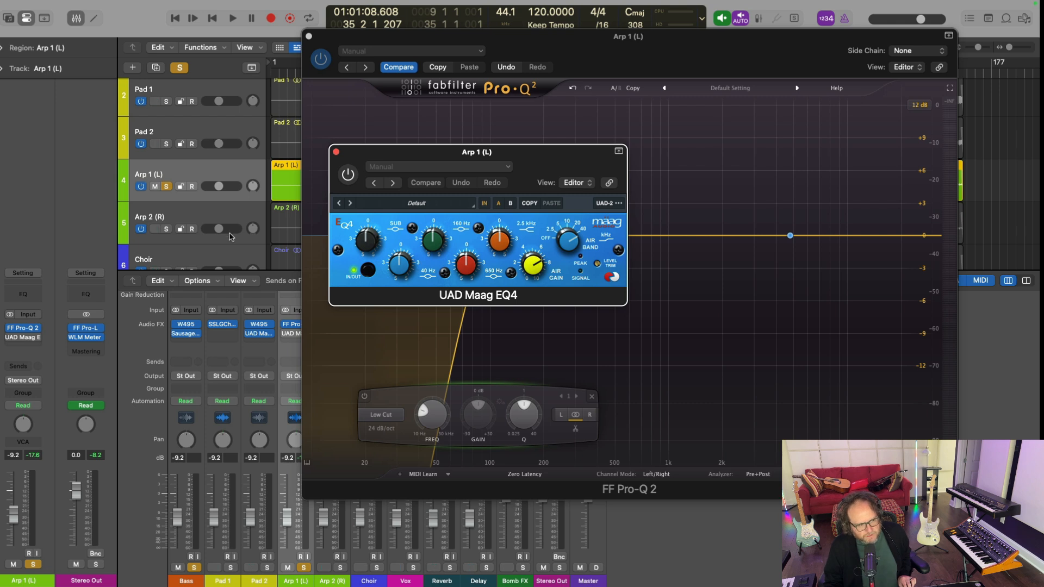
pyautogui.click(11, 337)
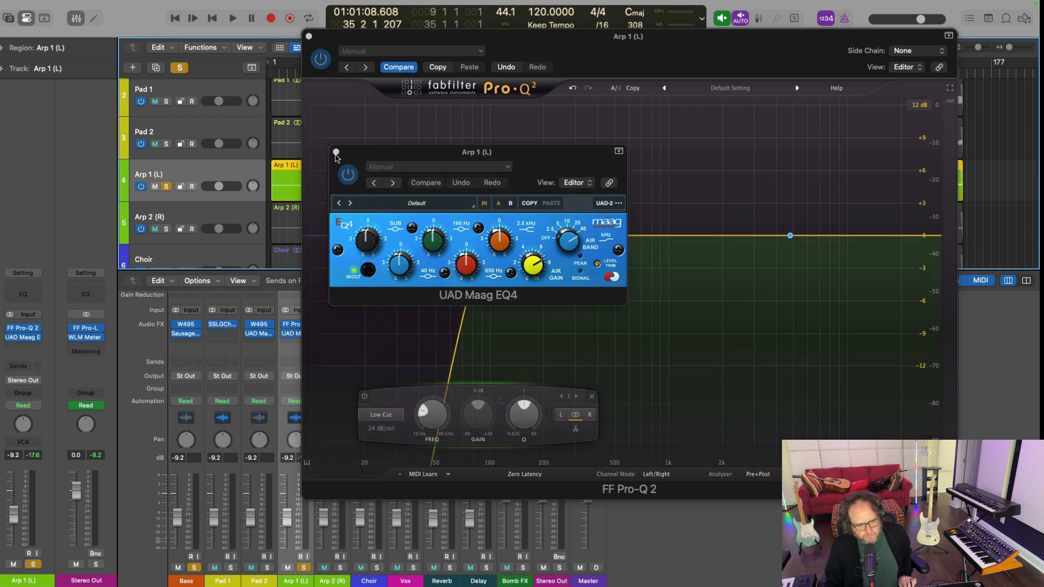
pyautogui.click(342, 173)
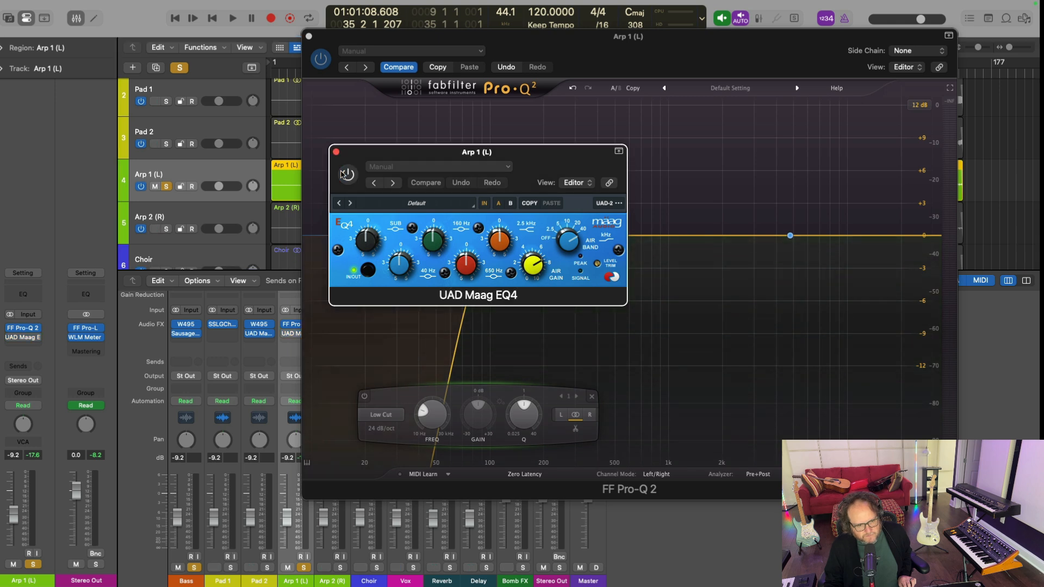
pyautogui.press('space')
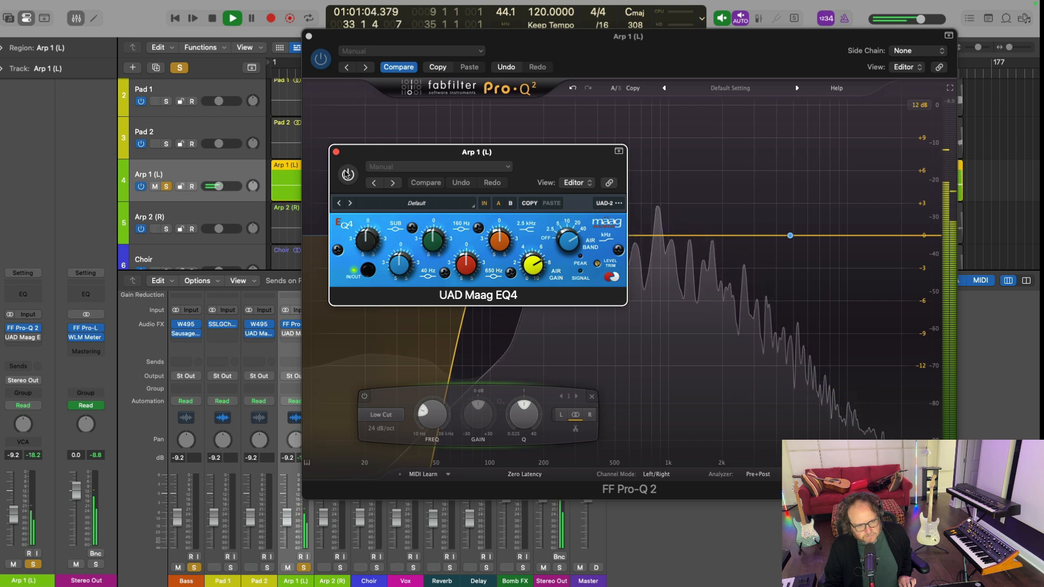
pyautogui.click(346, 174)
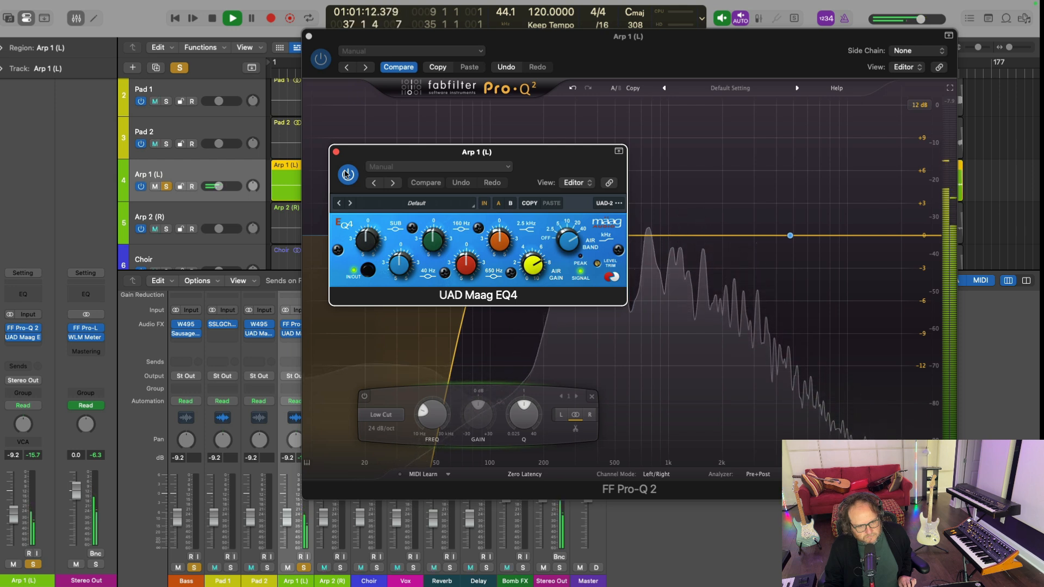
# Step: Stop playback and close the UAD Maag EQ4 and FF Pro-Q 2 windows of Arp 1 (L)
pyautogui.press('space')
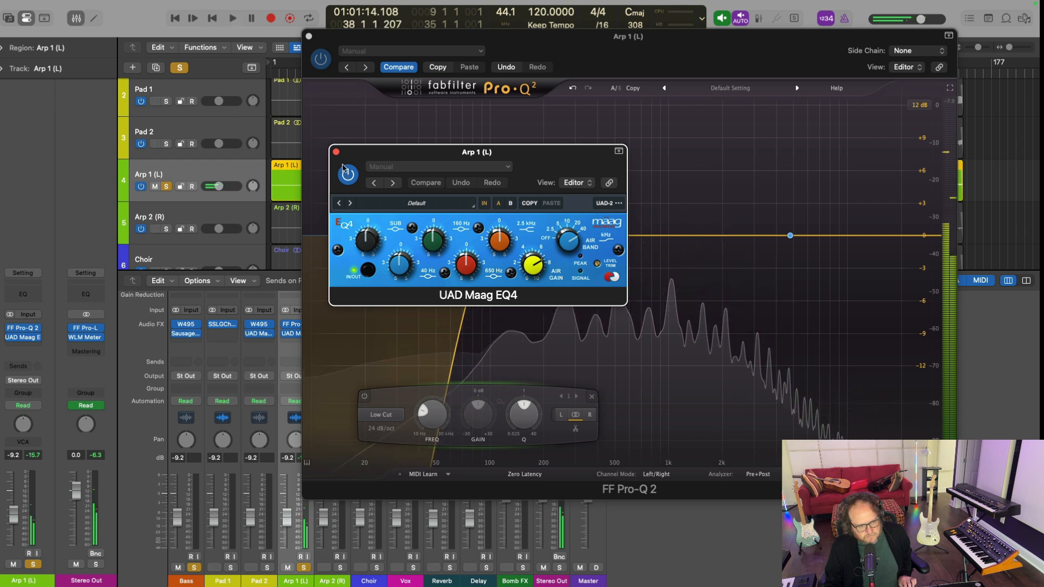
pyautogui.click(336, 152)
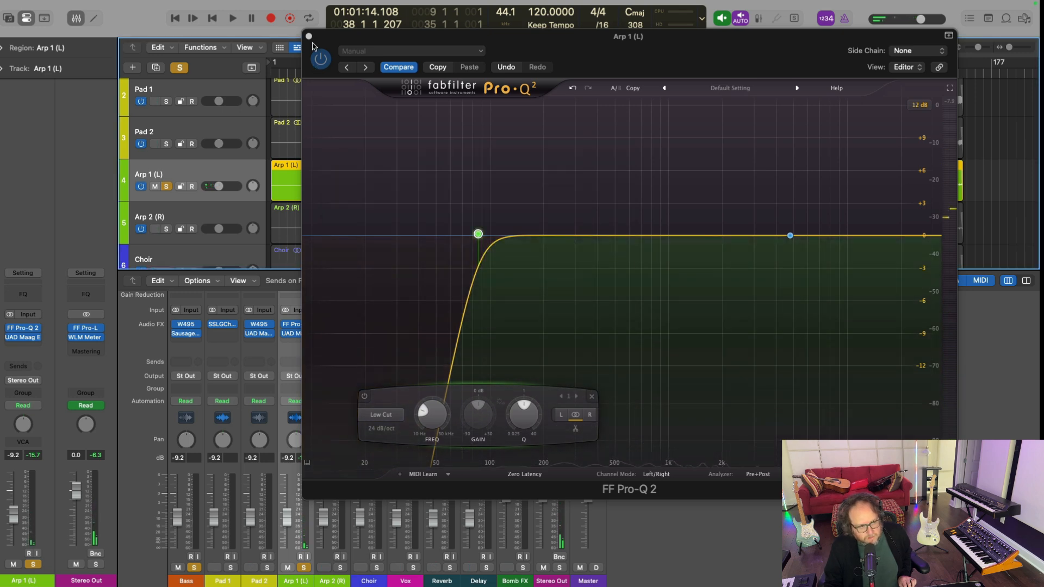
pyautogui.click(309, 36)
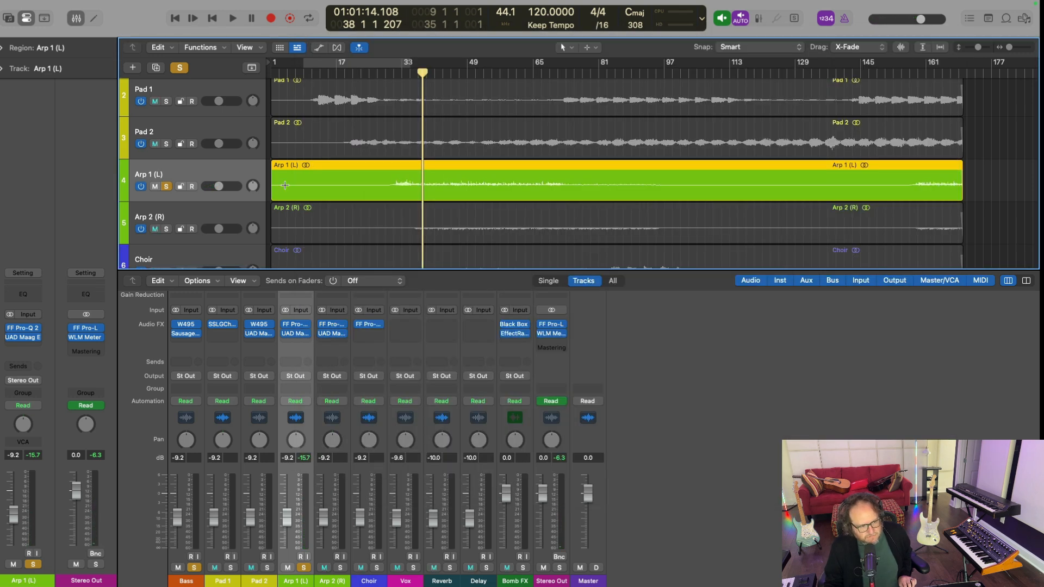
# Step: Select and solo Arp 2 (R), unsolo Arp 1 (L), and place the playhead at bar 36
pyautogui.click(202, 216)
pyautogui.click(166, 229)
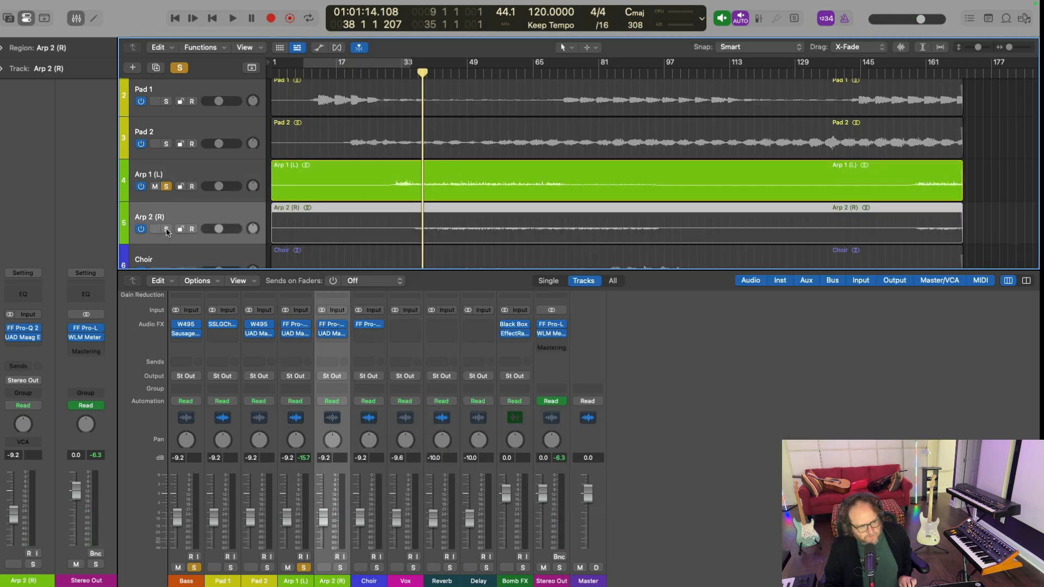
pyautogui.click(166, 187)
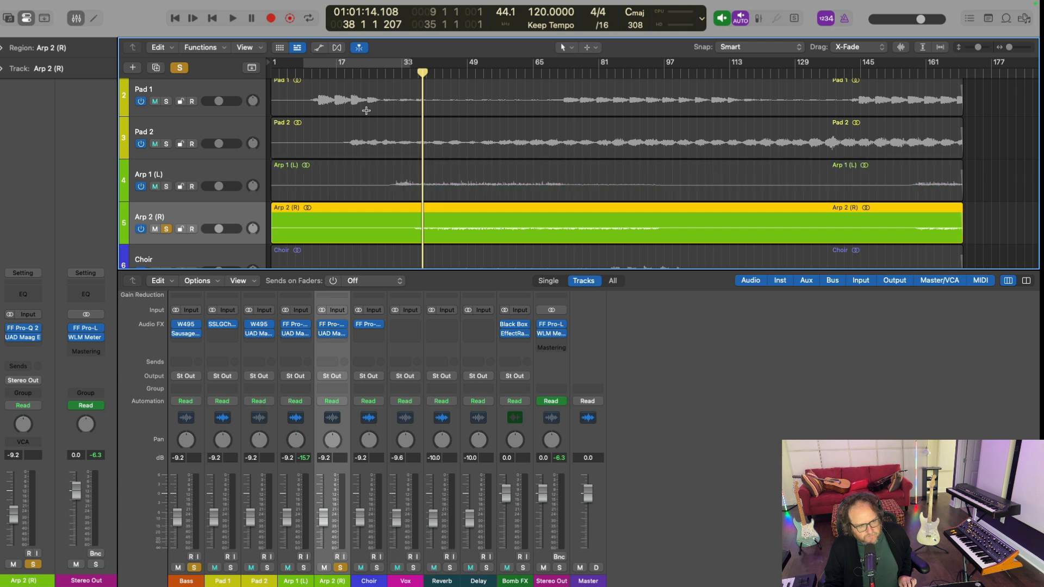
pyautogui.click(417, 74)
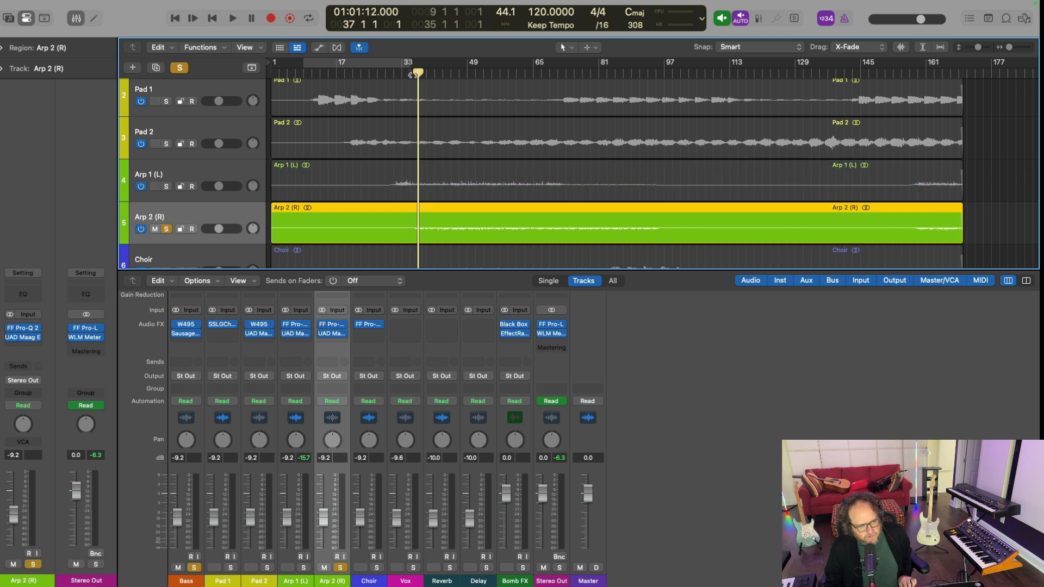
pyautogui.click(412, 75)
# Step: Bypass the FF Pro-Q 2 and UAD Maag EQ4 on Arp 2 (R) and play the dry arp from bar 36
pyautogui.moveTo(340, 337)
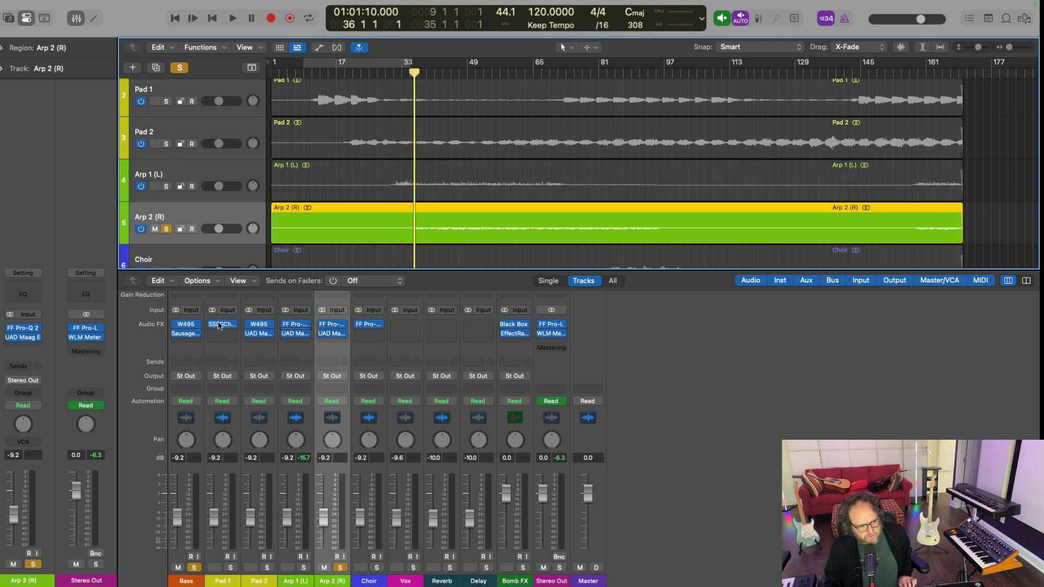
pyautogui.click(11, 337)
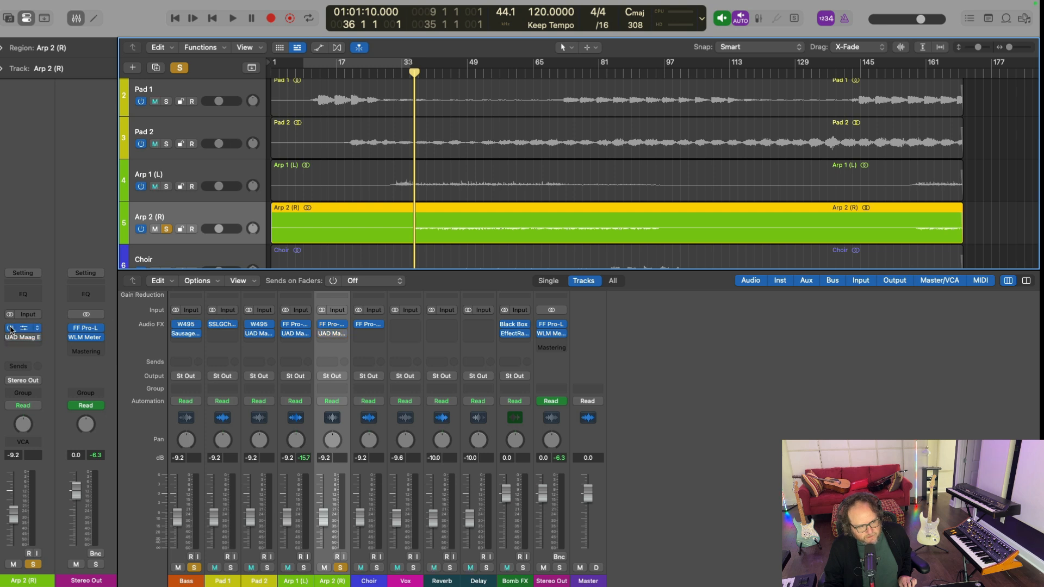
pyautogui.press('space')
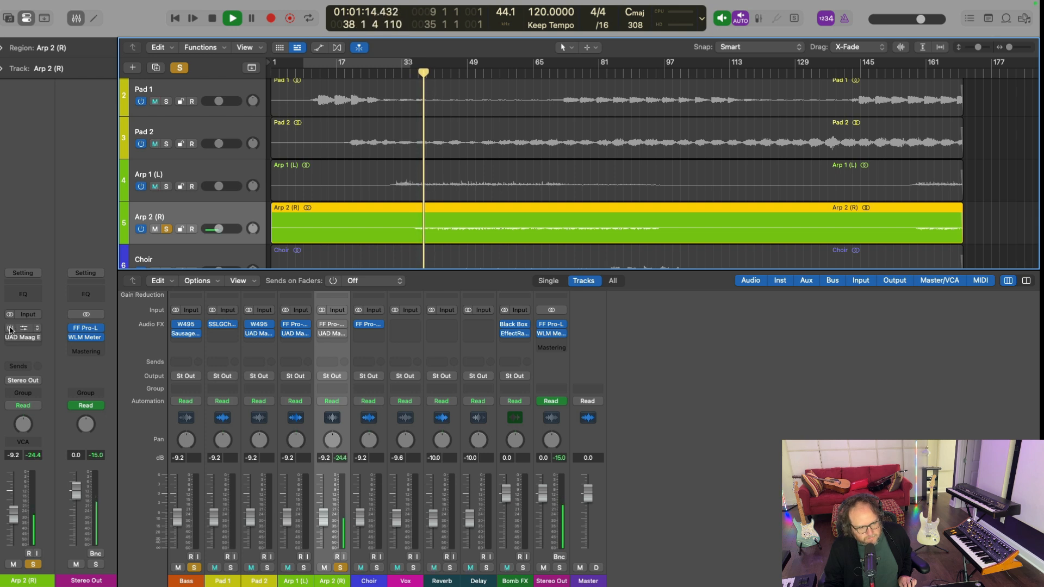
# Step: Open the FF Pro-Q 2 on Arp 2 (R) during playback, re-enable it, and close its window
pyautogui.click(23, 329)
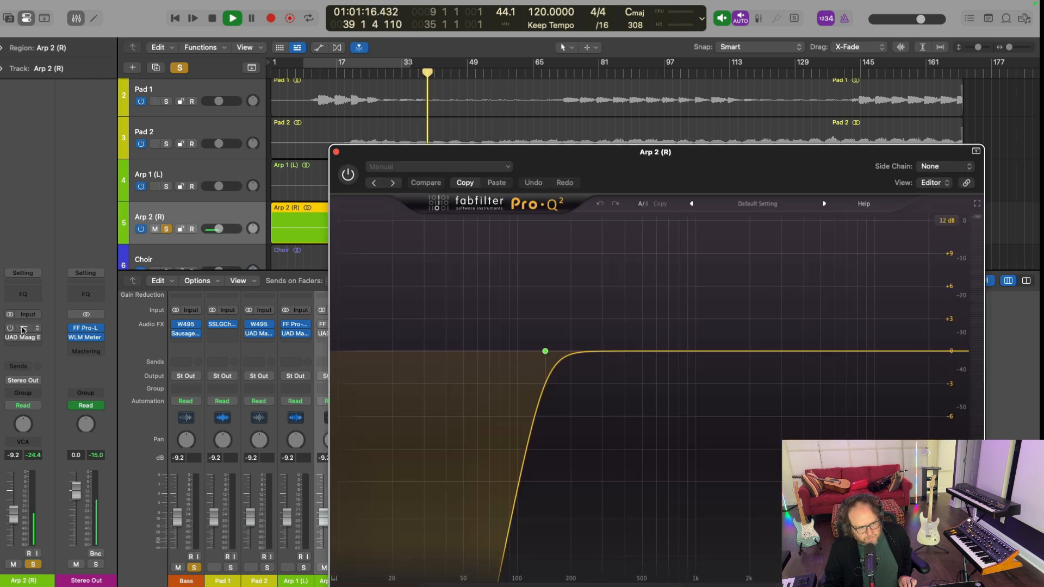
pyautogui.click(346, 176)
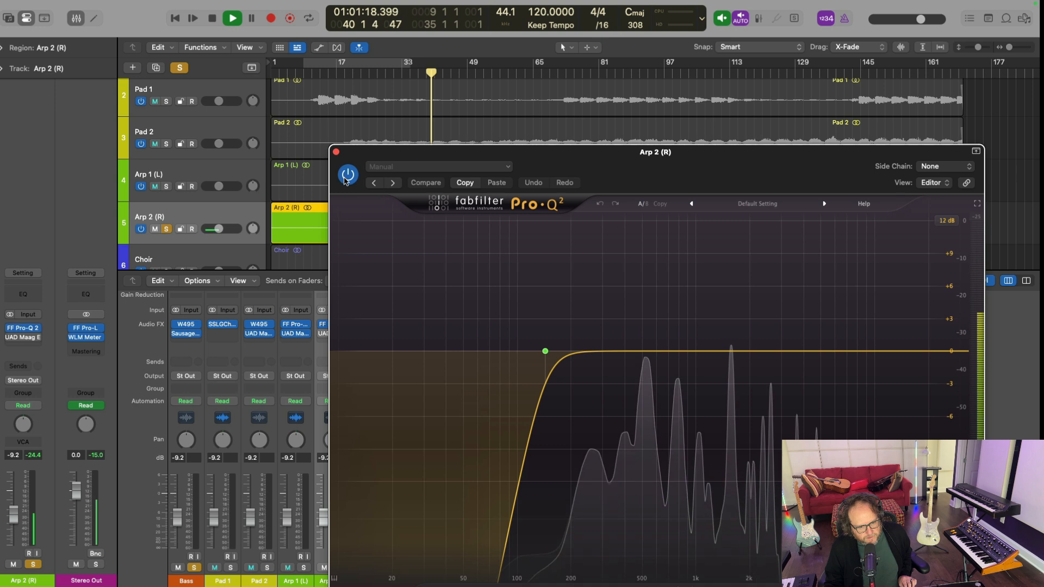
pyautogui.click(336, 152)
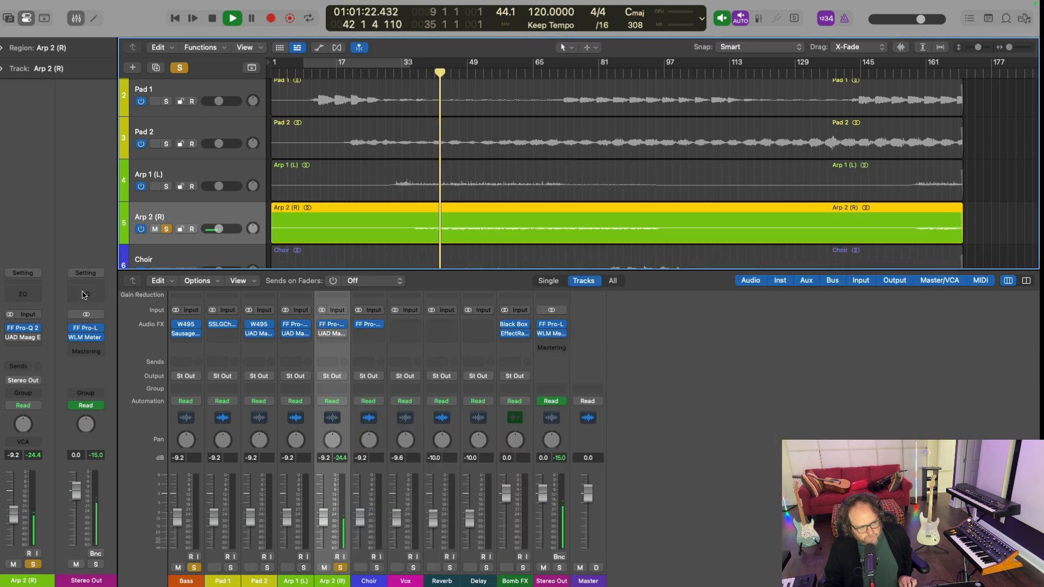
# Step: Re-enable the UAD Maag EQ4 on Arp 2 (R), check its settings while listening, close it, and stop playback
pyautogui.moveTo(8, 340)
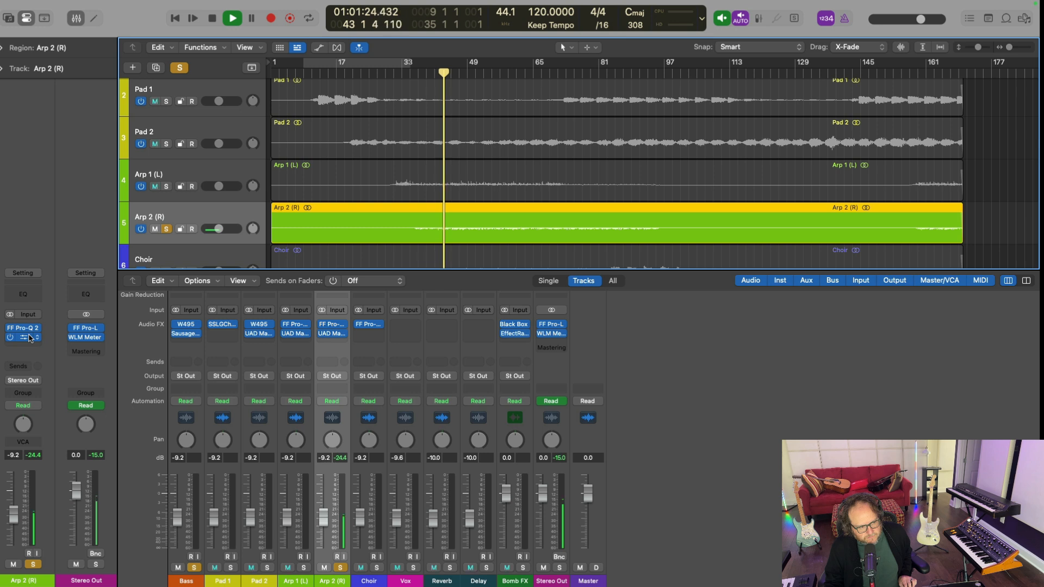
pyautogui.click(24, 340)
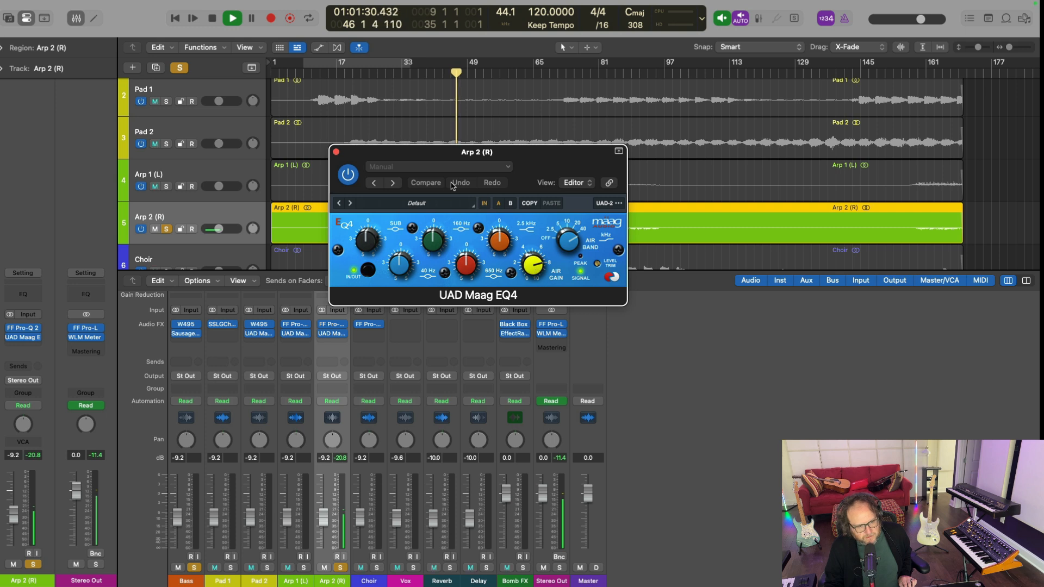
pyautogui.click(337, 151)
pyautogui.press('space')
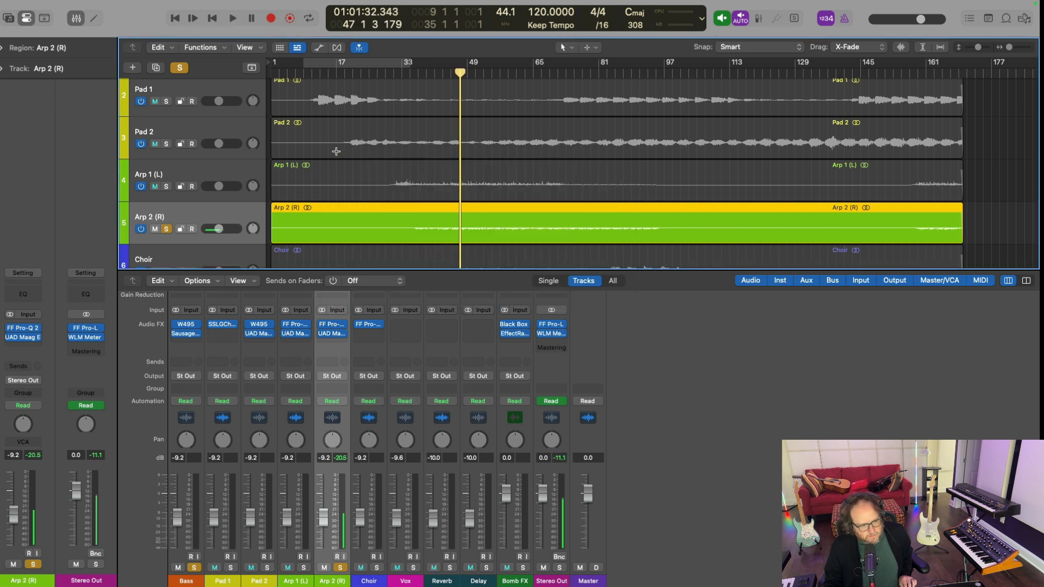
# Step: Solo Arp 1 (L) alongside Arp 2 (R) and listen to both processed arps together
pyautogui.click(167, 186)
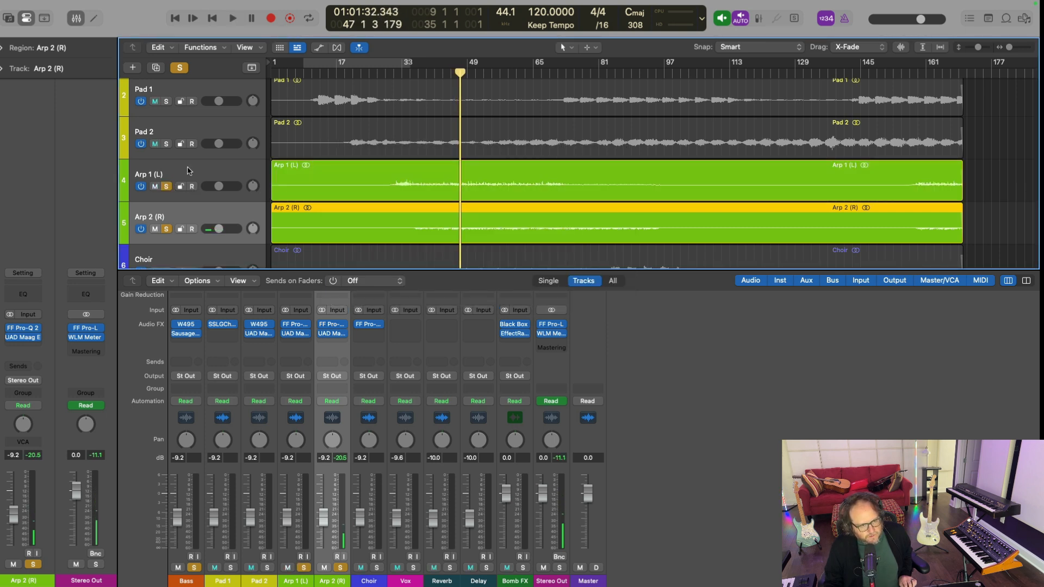
pyautogui.press('space')
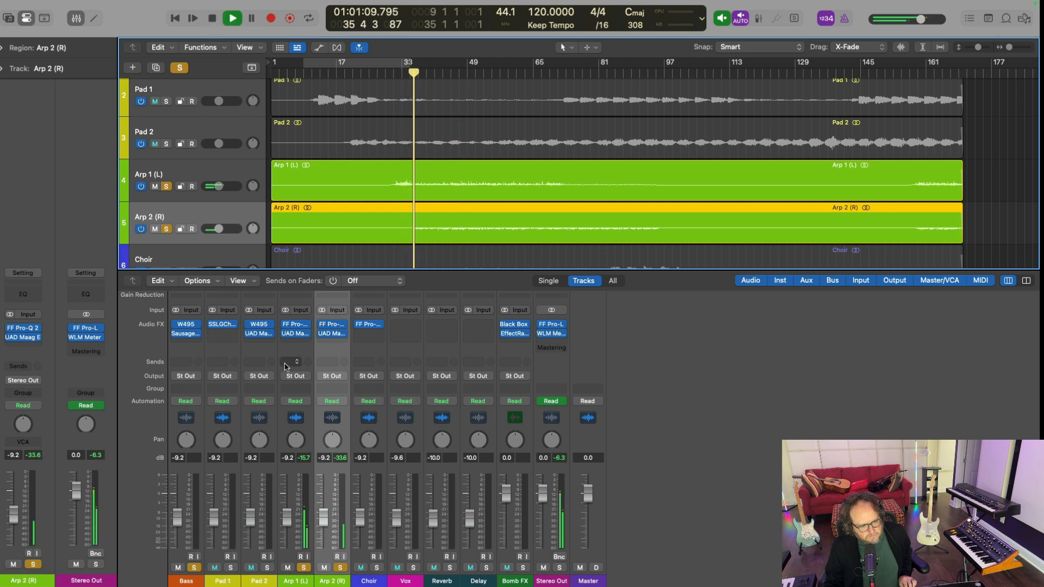
pyautogui.scroll(-2, 299, 258)
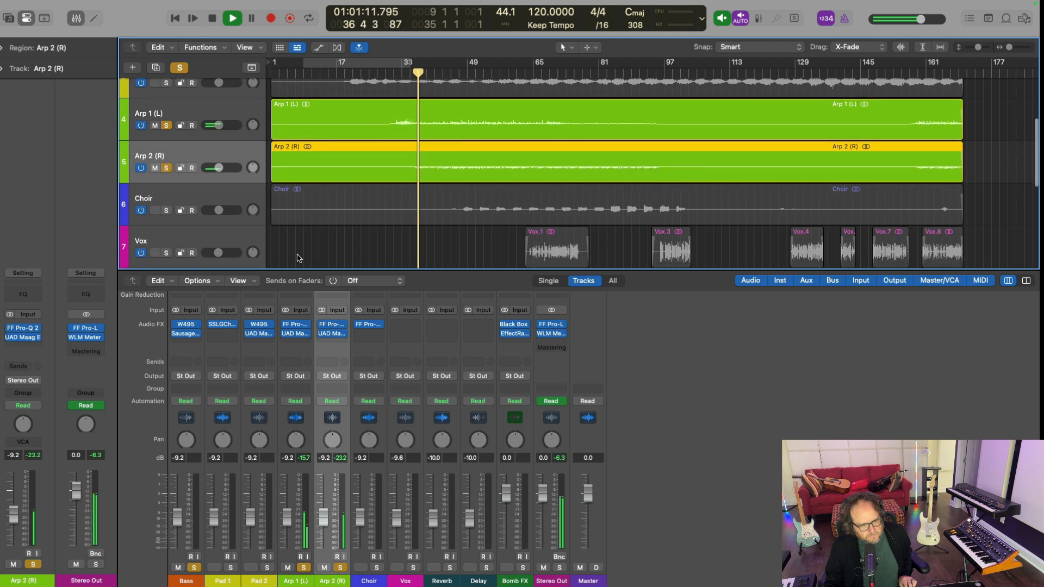
pyautogui.press('space')
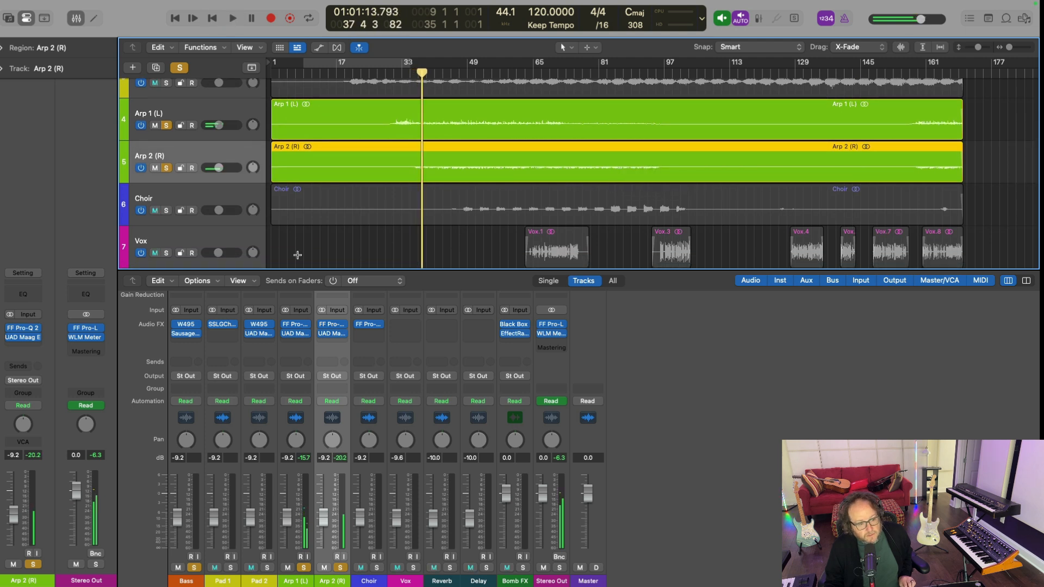
# Step: Unsolo Arp 2 (R) and Arp 1 (L), and solo the Choir track
pyautogui.click(340, 568)
pyautogui.click(303, 568)
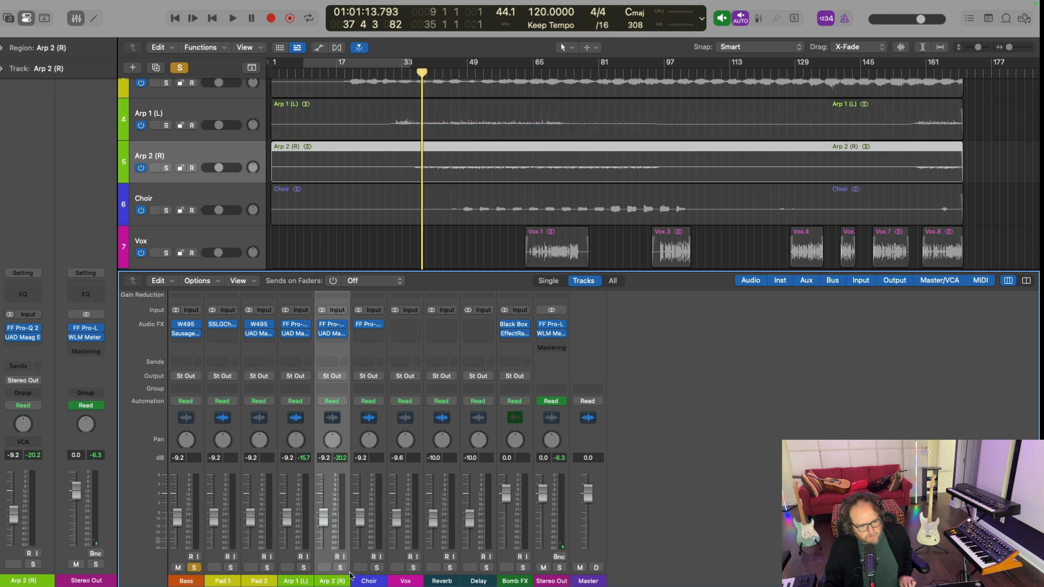
pyautogui.click(377, 568)
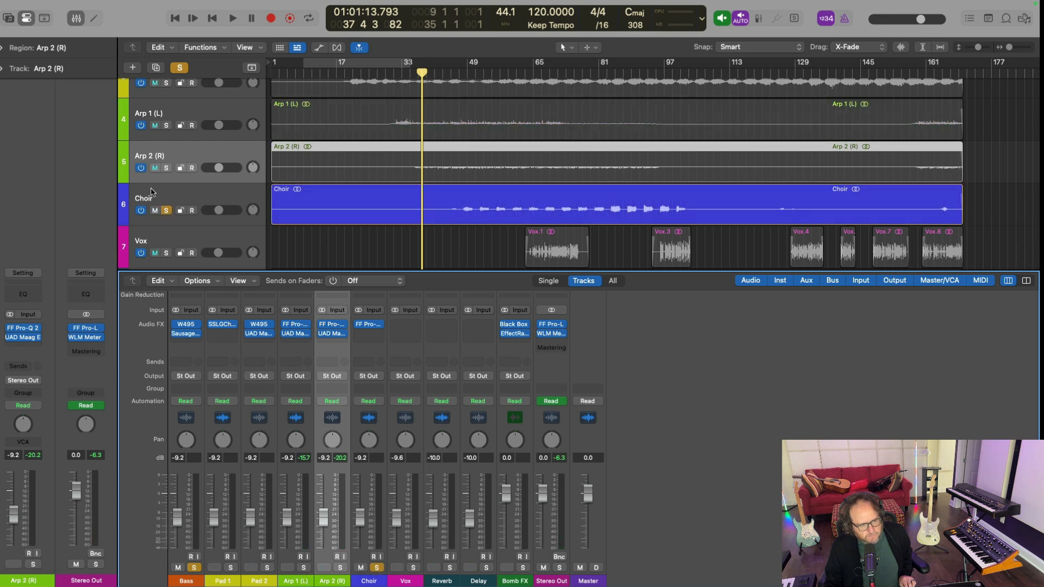
# Step: Select the Choir track, bypass its FF Pro-Q 2, and play the dry choir from bar 45
pyautogui.click(452, 75)
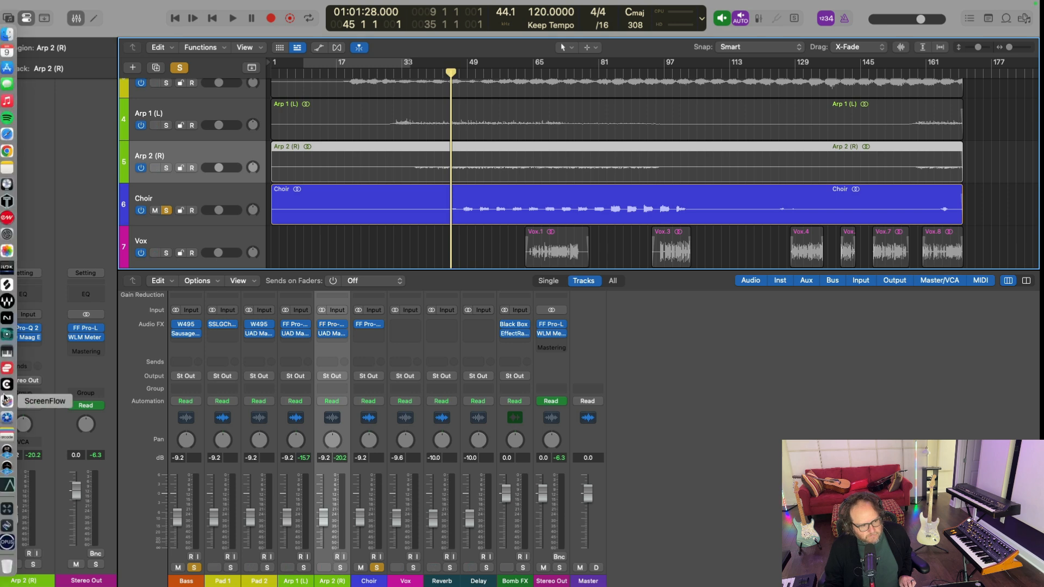
pyautogui.click(367, 581)
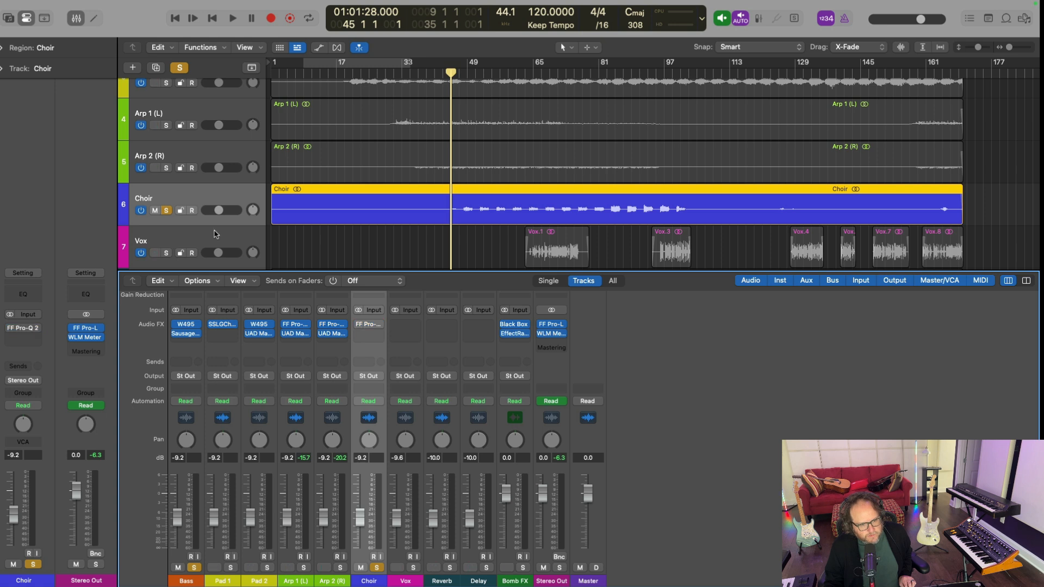
pyautogui.press('space')
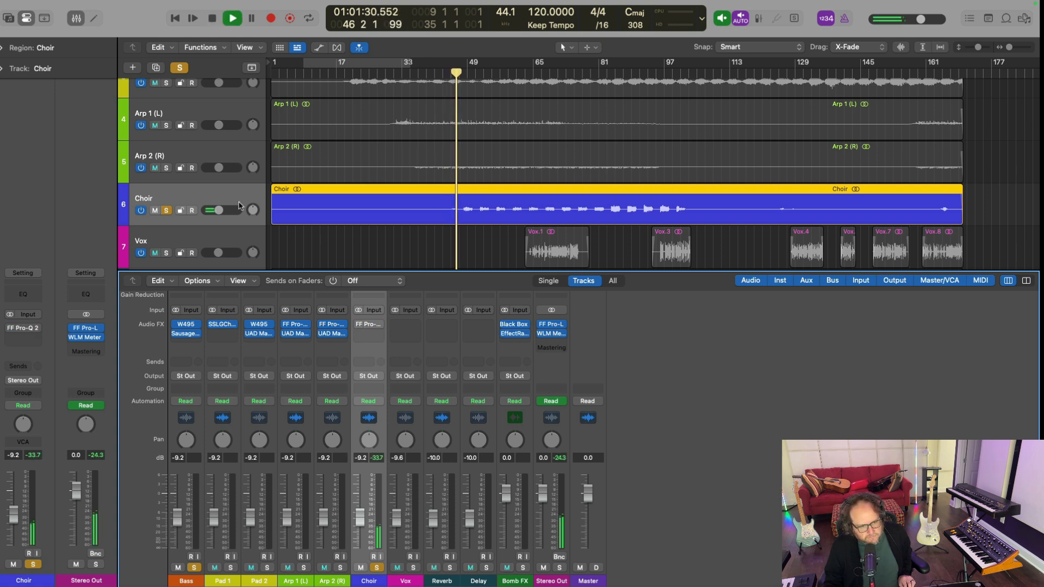
# Step: Open and re-enable the Choir's FF Pro-Q 2, inspect its low-cut and midrange boost bands while listening, close it, and stop playback
pyautogui.moveTo(9, 331)
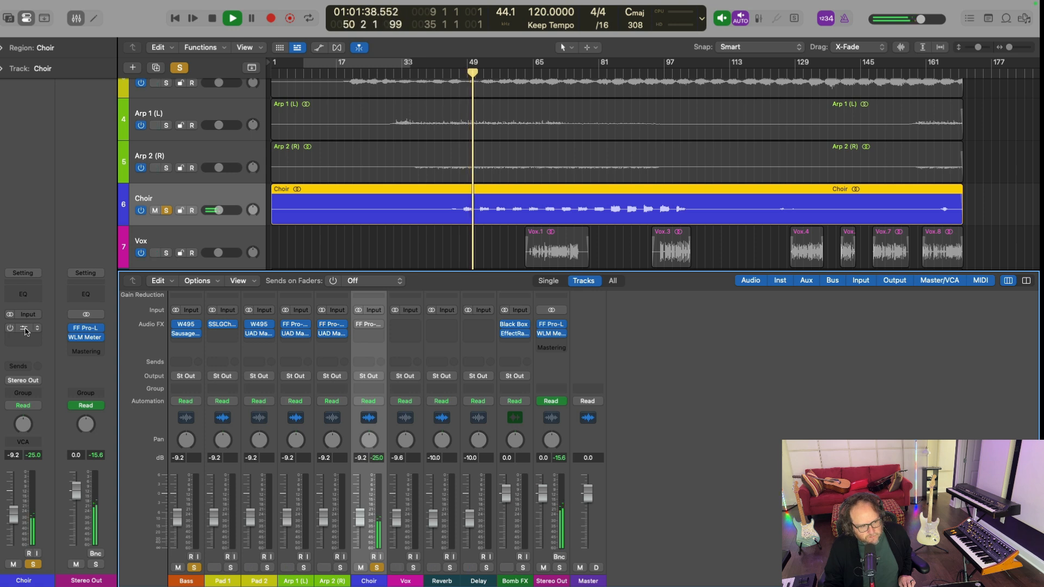
pyautogui.click(25, 330)
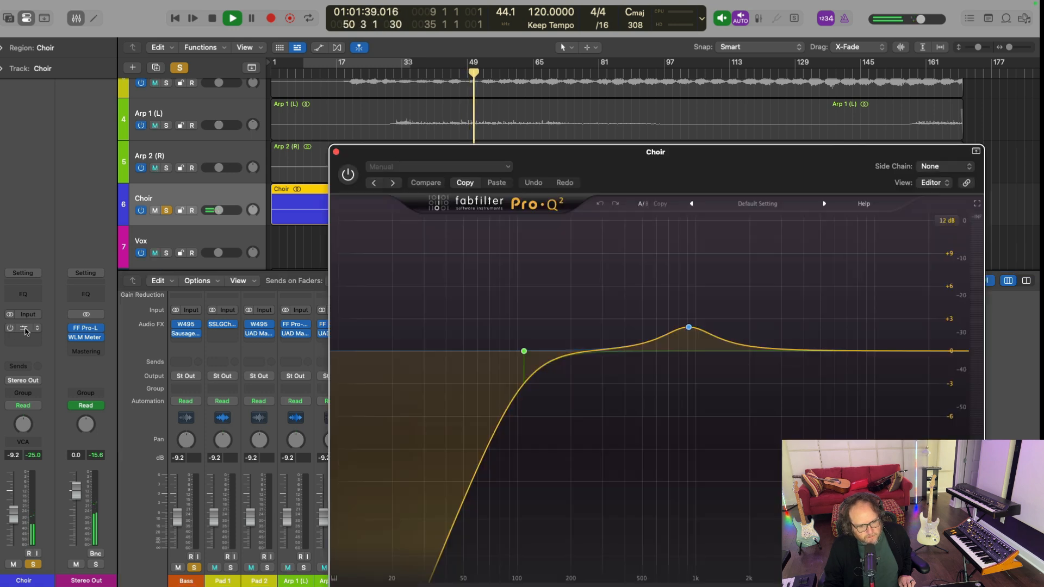
pyautogui.click(350, 173)
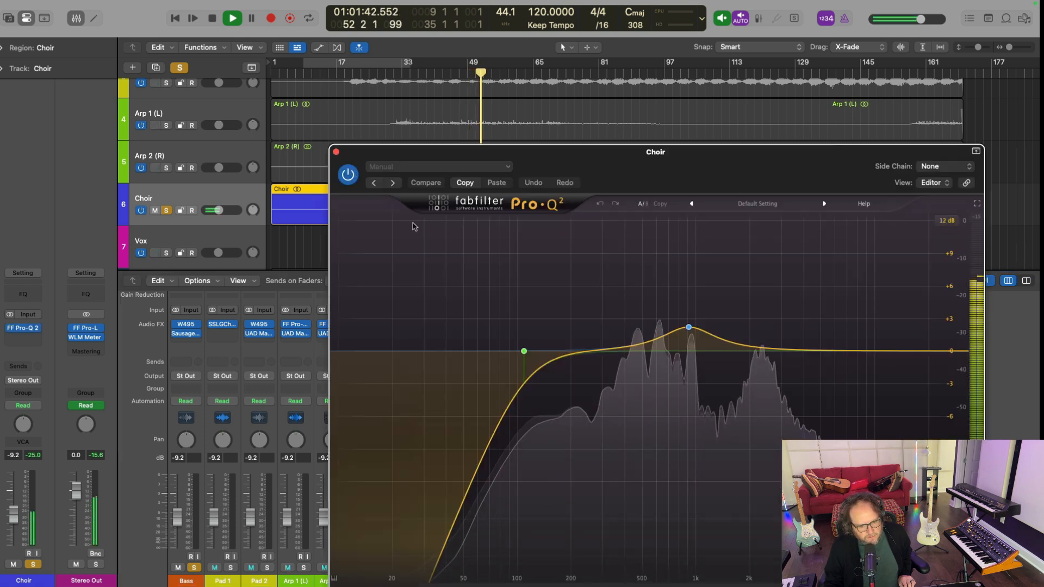
pyautogui.moveTo(523, 355)
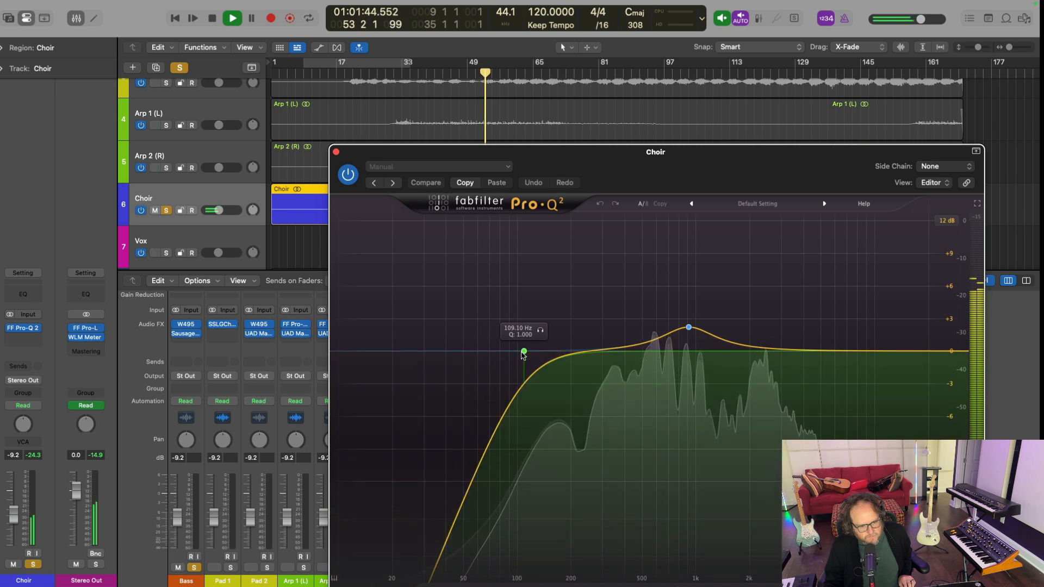
pyautogui.moveTo(690, 330)
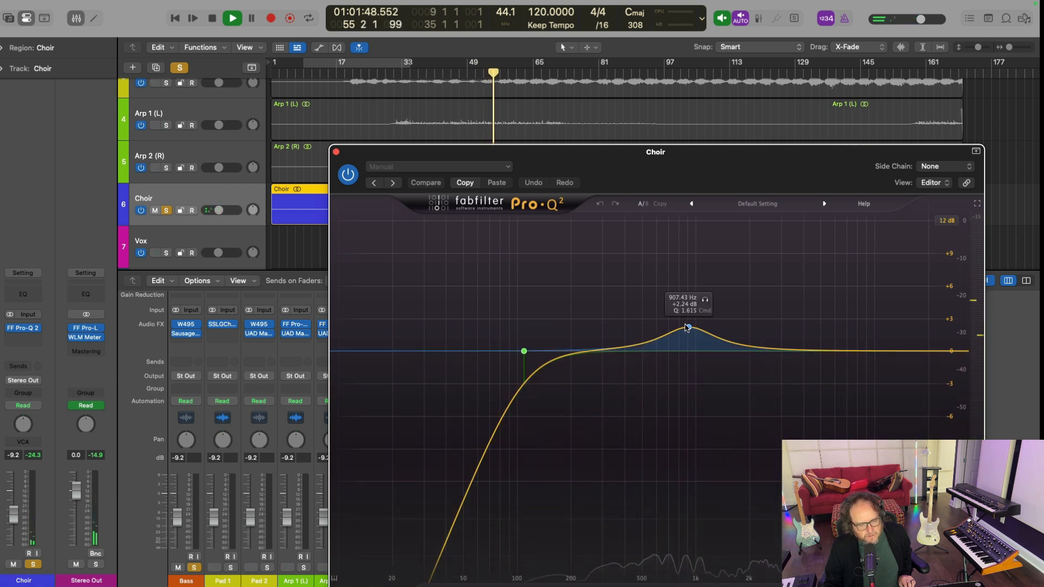
pyautogui.click(336, 152)
pyautogui.press('space')
# Step: Unsolo Choir, select and solo the Vox track, and place the playhead at bar 63
pyautogui.click(167, 210)
pyautogui.scroll(-2, 180, 204)
pyautogui.click(188, 203)
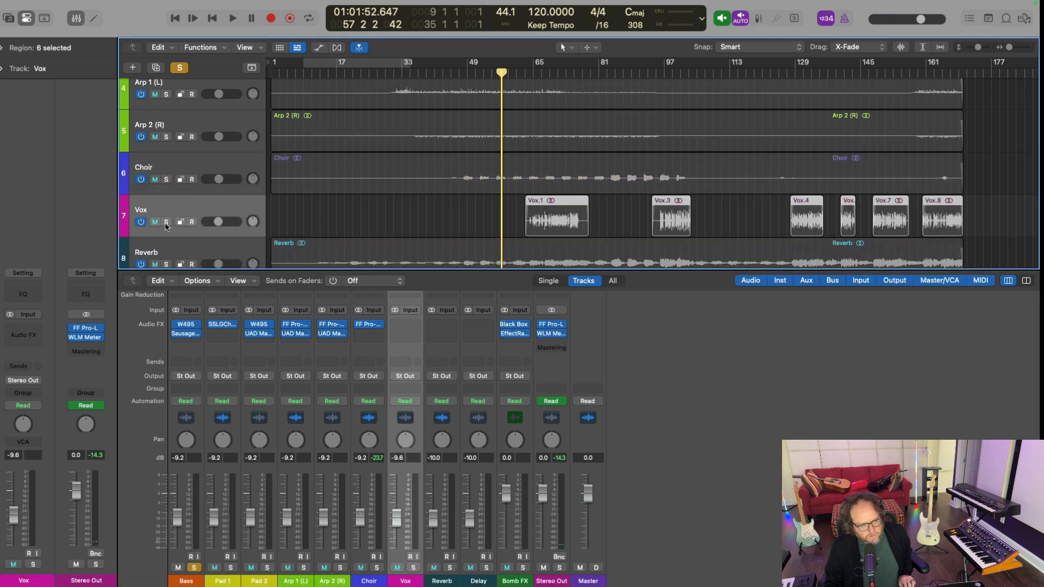
pyautogui.click(167, 222)
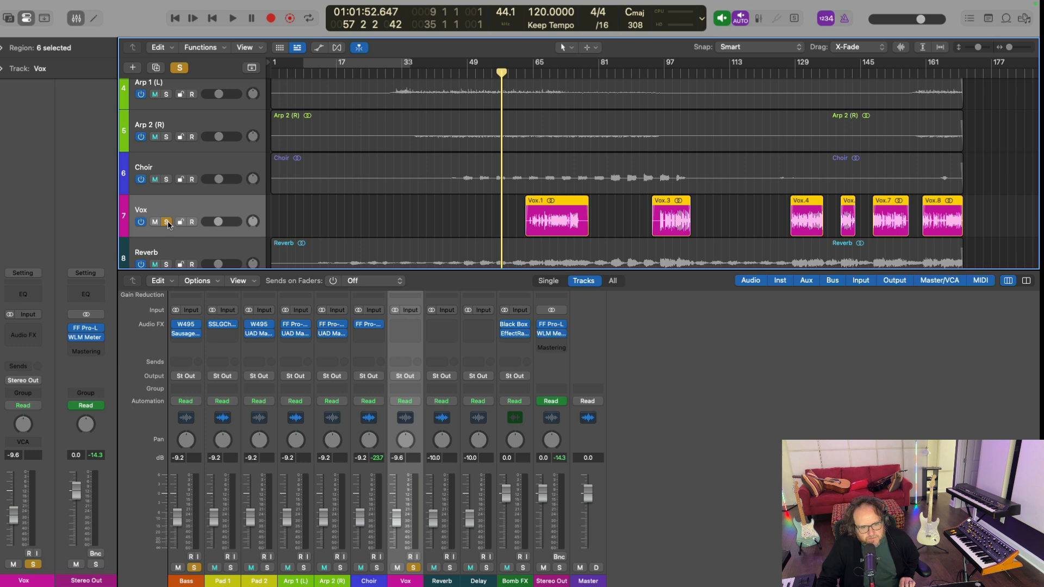
pyautogui.click(526, 73)
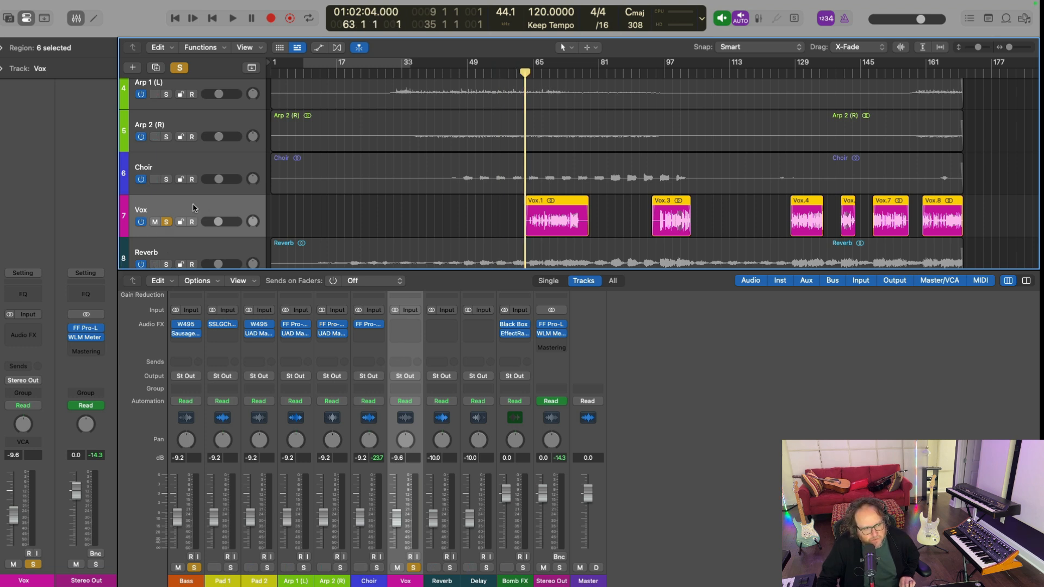
# Step: Play the soloed vocal from bar 63, and play it again from inside the Vox.3 region
pyautogui.scroll(-1, 193, 207)
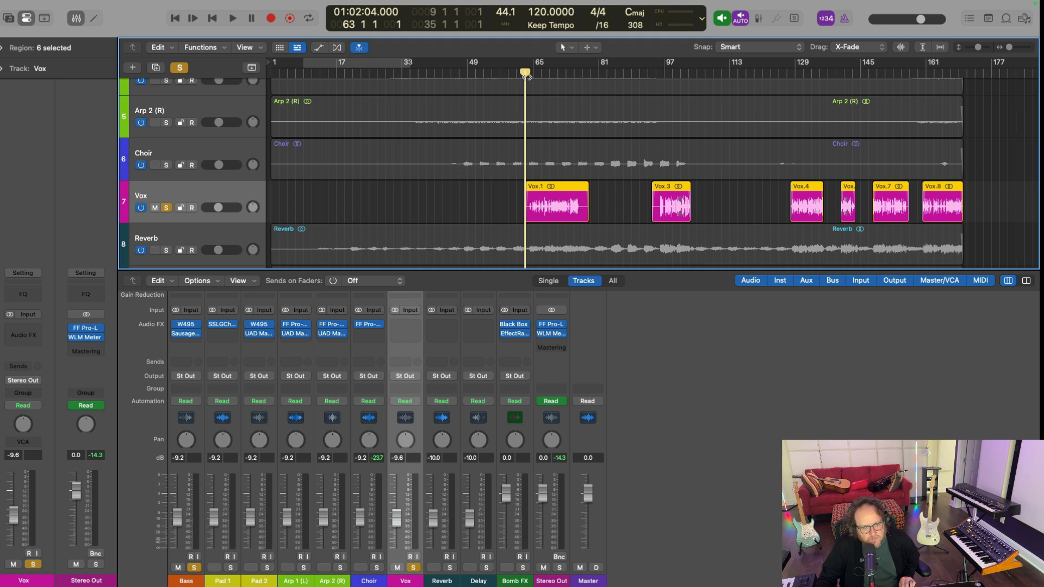
pyautogui.press('space')
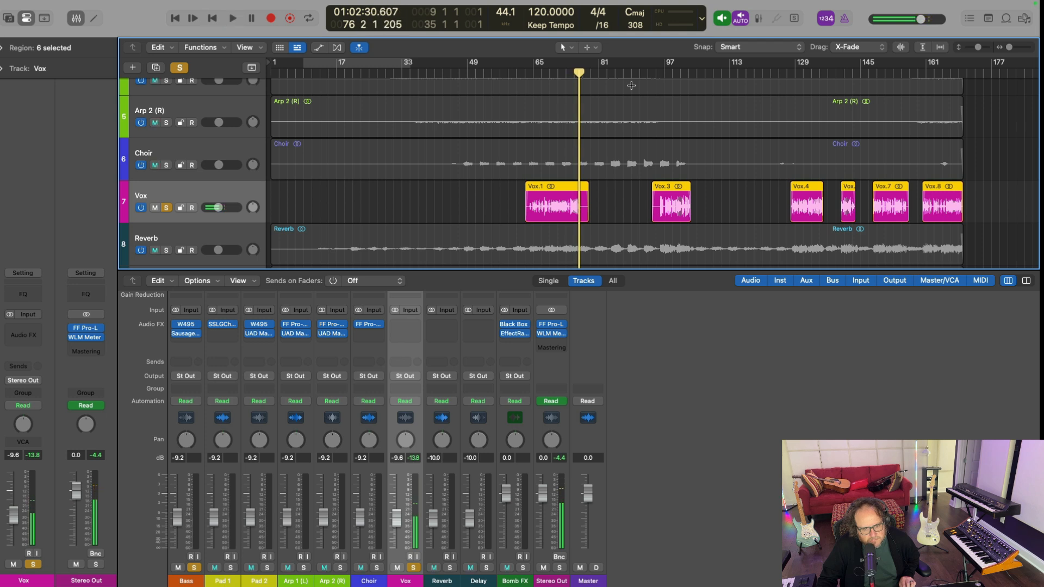
pyautogui.click(650, 72)
pyautogui.click(659, 72)
pyautogui.press('space')
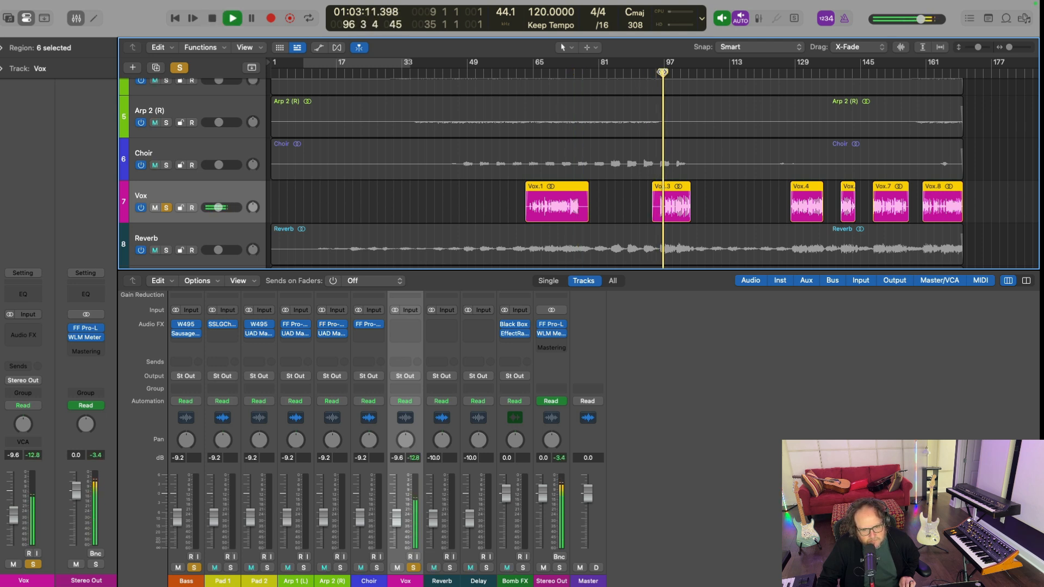
# Step: Stop the vocal playback and clear the Vox track's solo
pyautogui.hscroll(5, 697, 87)
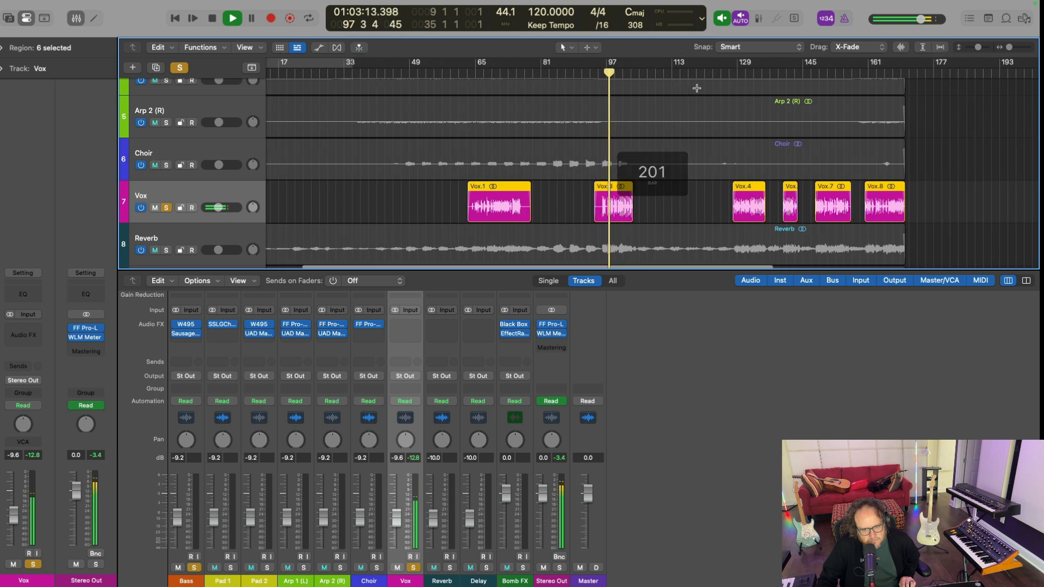
pyautogui.hscroll(5, 697, 88)
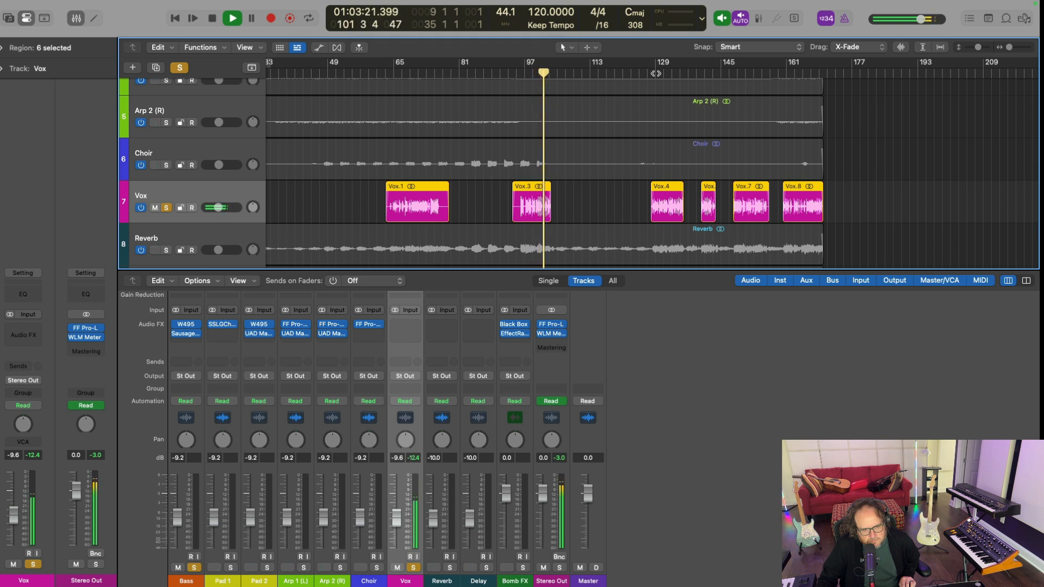
pyautogui.press('space')
pyautogui.scroll(-3, 630, 136)
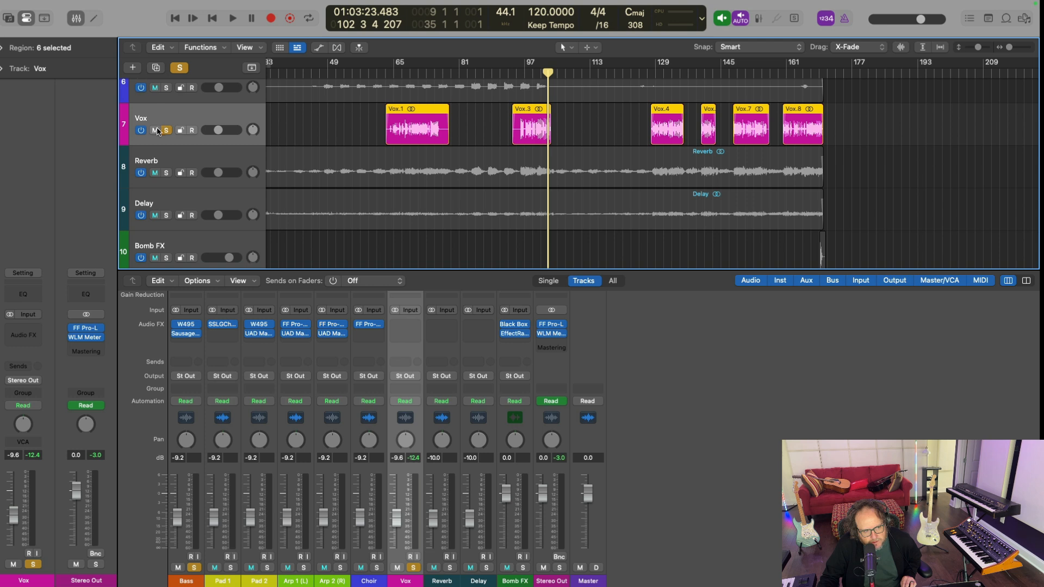
pyautogui.click(180, 67)
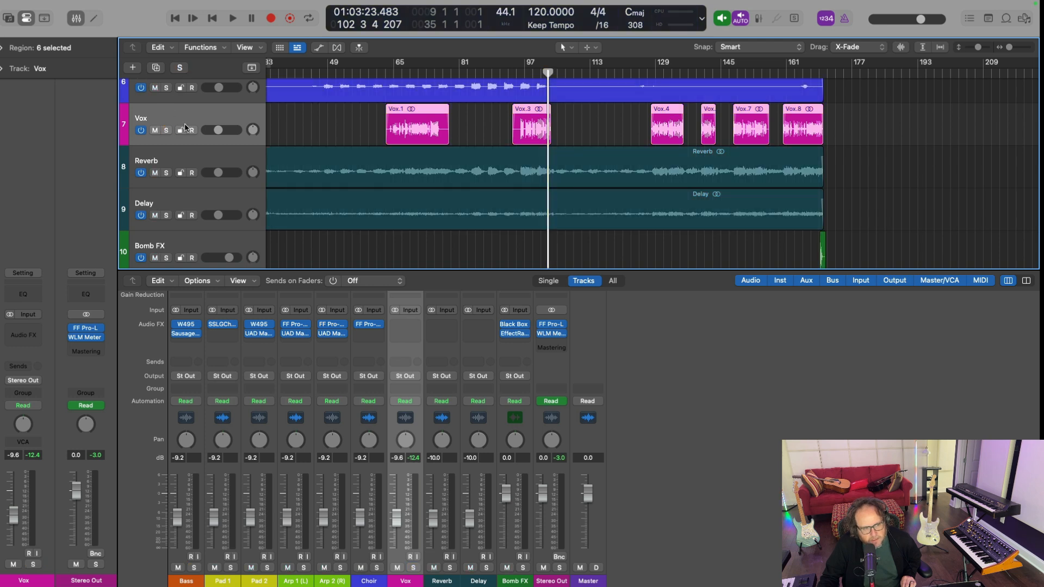
# Step: Select and solo the Reverb track, and play it from around bar 49
pyautogui.click(185, 164)
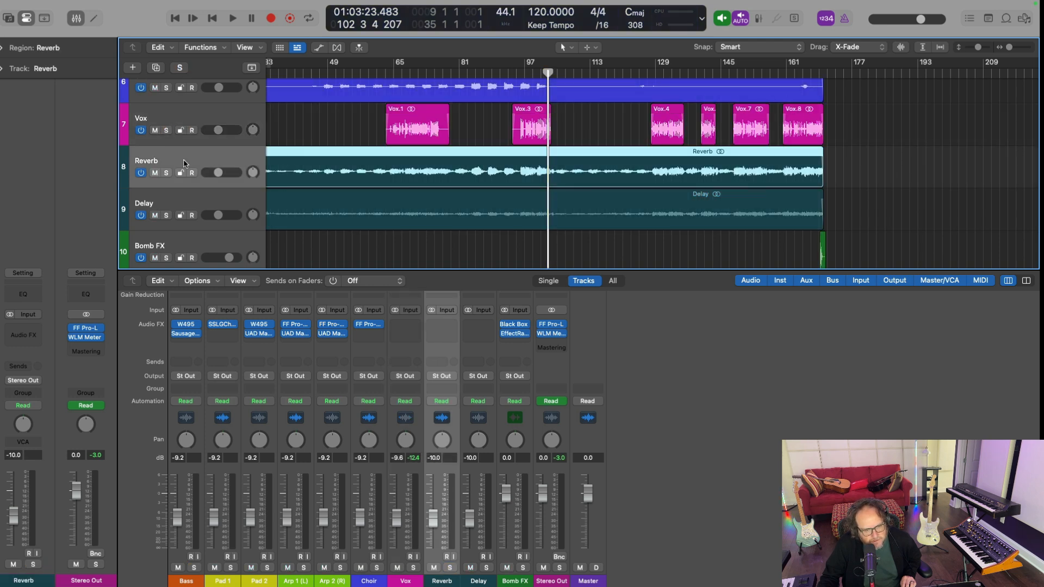
pyautogui.click(176, 200)
pyautogui.click(177, 163)
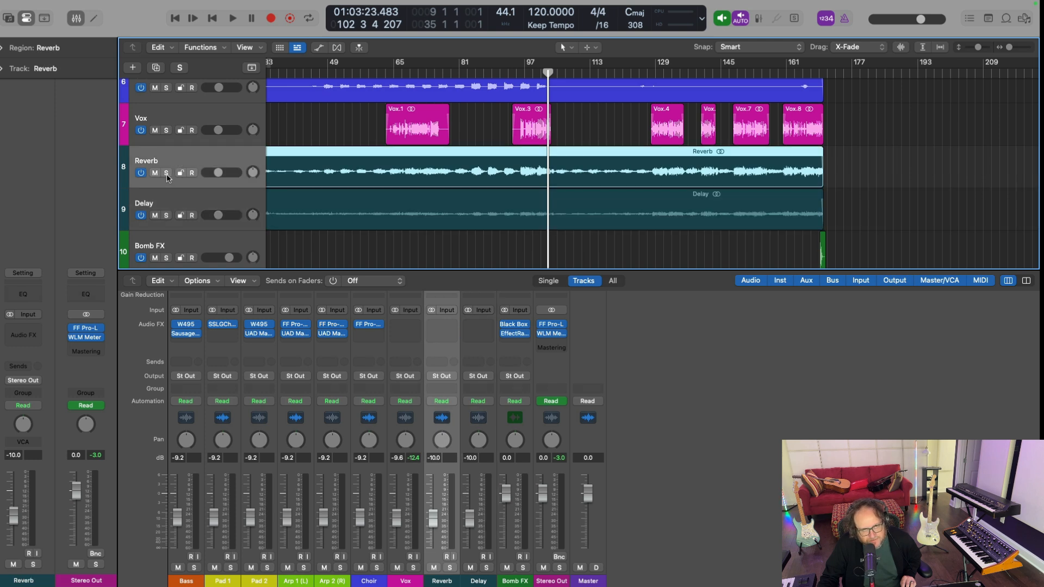
pyautogui.click(166, 173)
pyautogui.click(331, 72)
pyautogui.press('space')
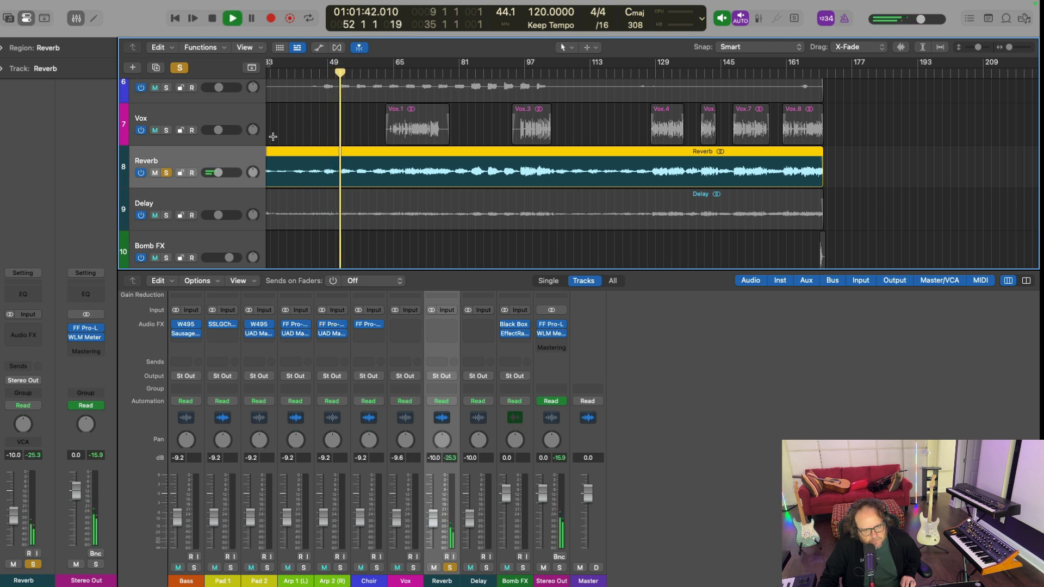
# Step: Solo Delay alongside Reverb, unsolo Reverb to hear Delay alone, and stop playback with the Delay solo cleared
pyautogui.click(167, 216)
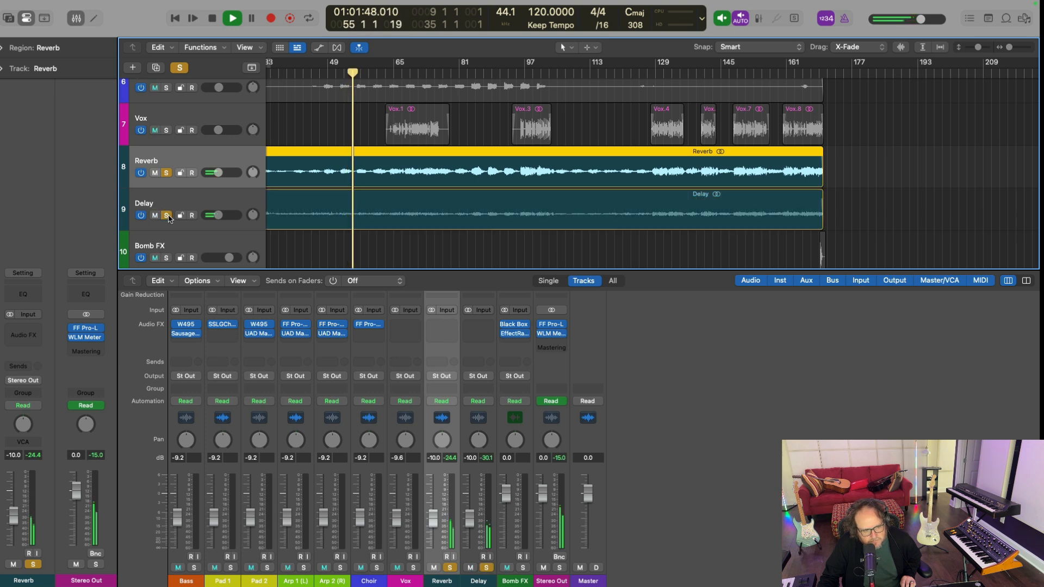
pyautogui.click(166, 173)
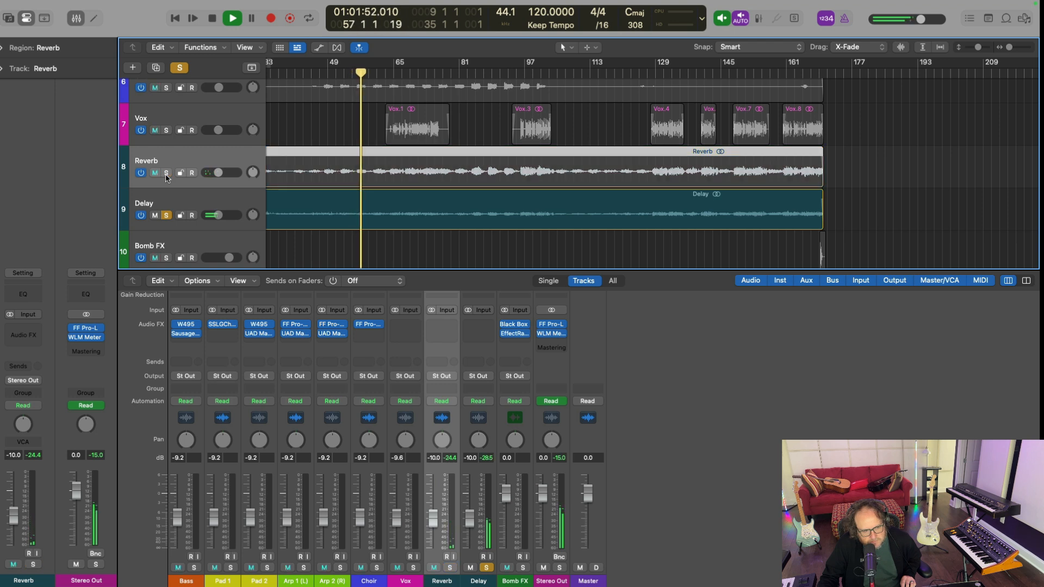
pyautogui.press('space')
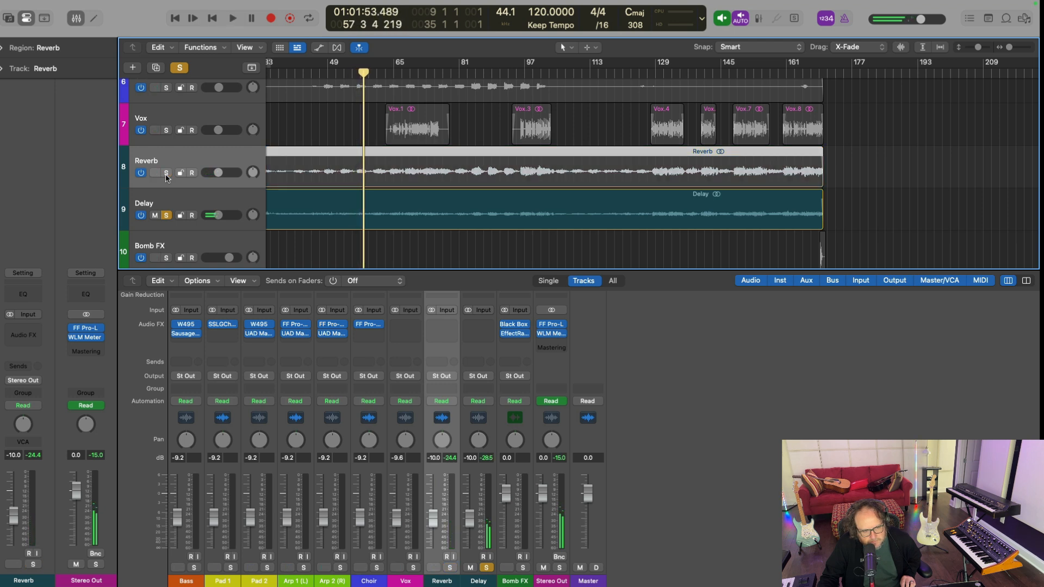
pyautogui.scroll(-1, 166, 174)
pyautogui.click(166, 191)
pyautogui.scroll(-1, 166, 192)
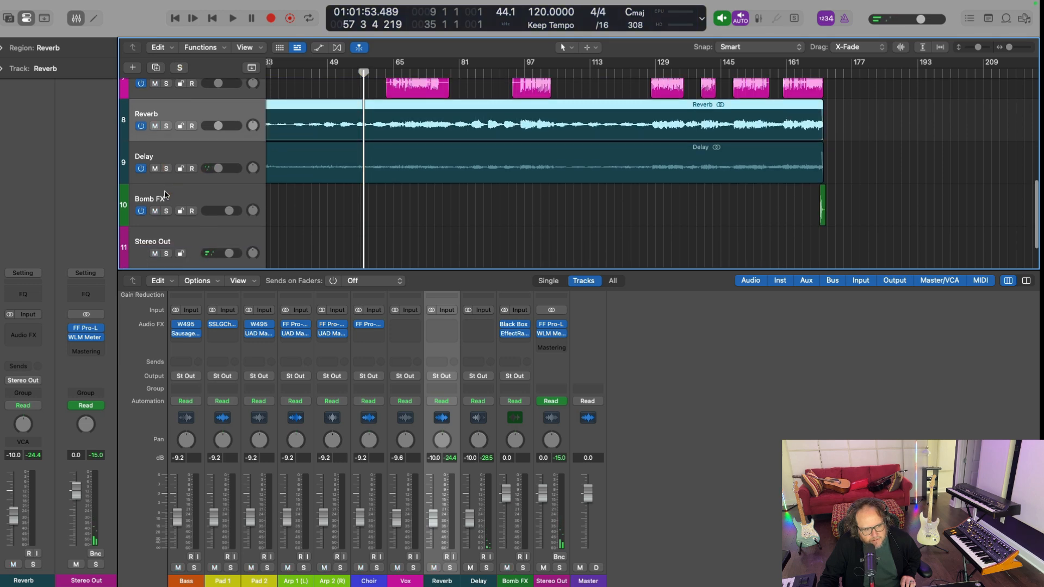
# Step: Select the Bomb FX track, zoom in on its region, and place the playhead at bar 169
pyautogui.click(174, 200)
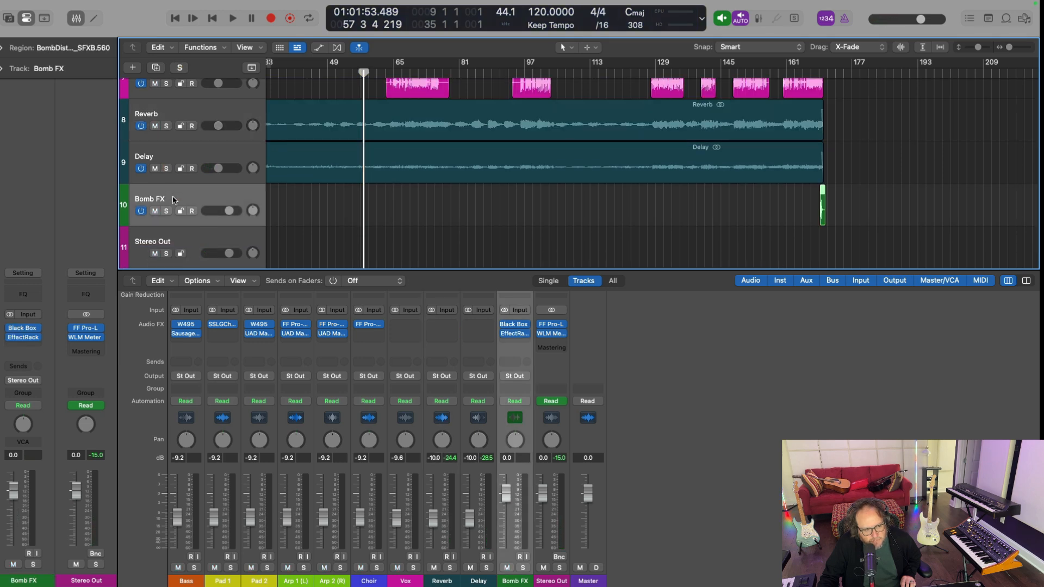
pyautogui.press('super+Right')
pyautogui.press('super+Right')
pyautogui.press('super+Right')
pyautogui.press('super+Right')
pyautogui.press('super+Right')
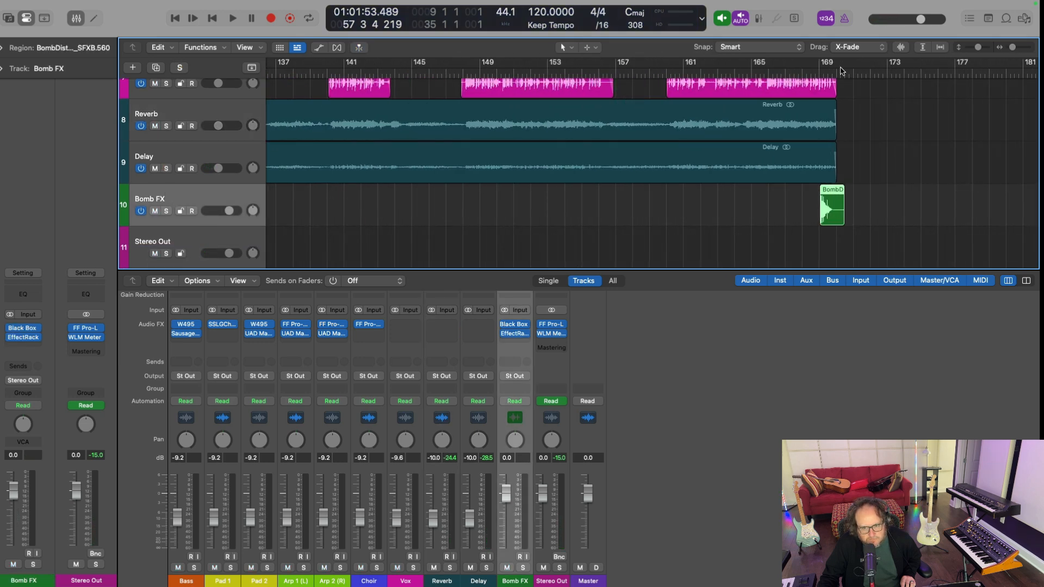
pyautogui.click(820, 75)
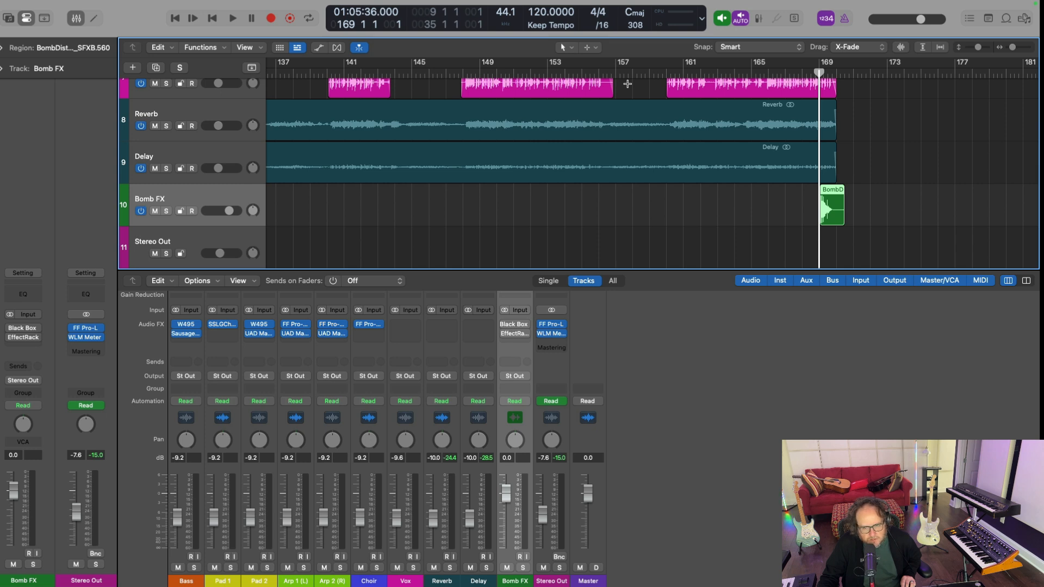
# Step: Play from bar 169 with Bomb FX's plug-ins bypassed, solo Bomb FX, and play the dry effect again
pyautogui.press('space')
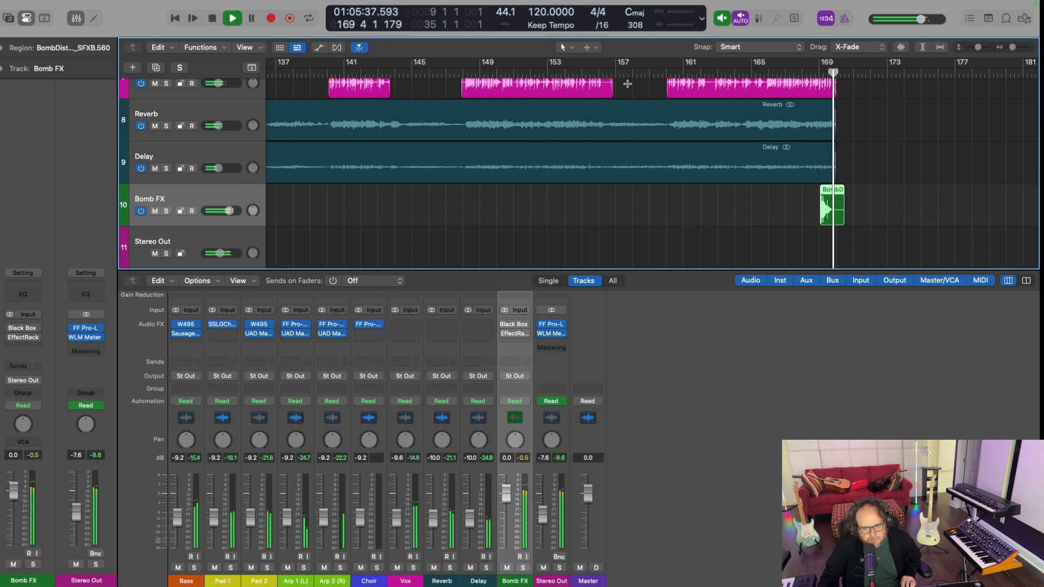
pyautogui.click(166, 210)
pyautogui.press('space')
pyautogui.press('space')
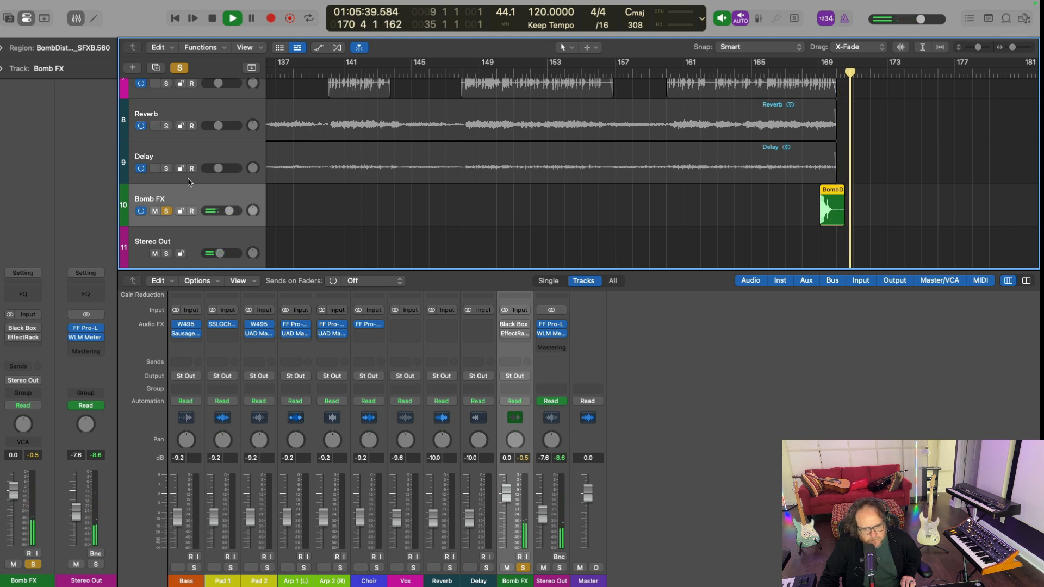
pyautogui.press('space')
# Step: Re-enable and open Bomb FX's Black Box HG-2 plug-in, and play the explosion through it
pyautogui.click(514, 325)
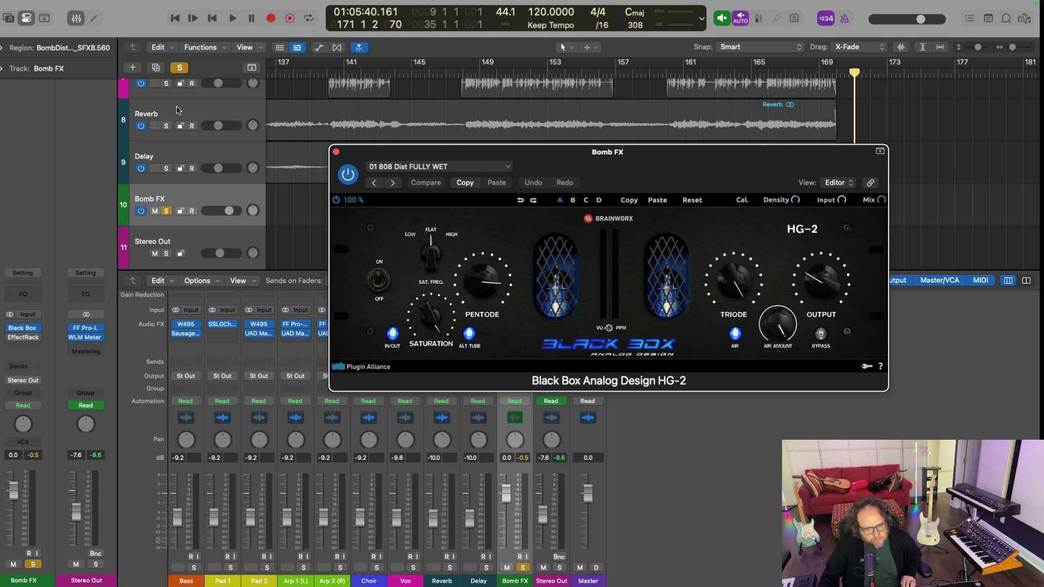
pyautogui.press('space')
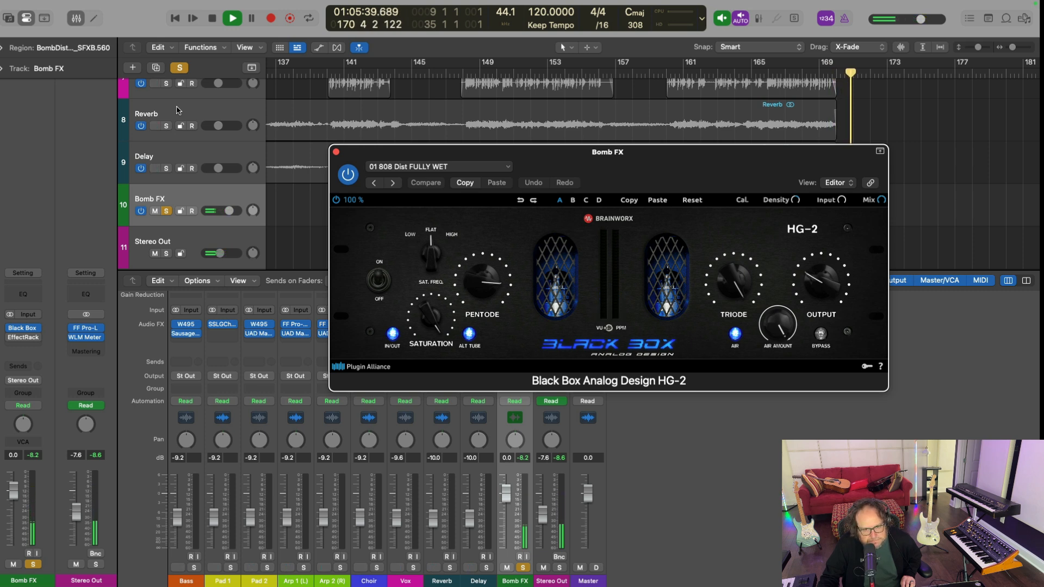
pyautogui.press('space')
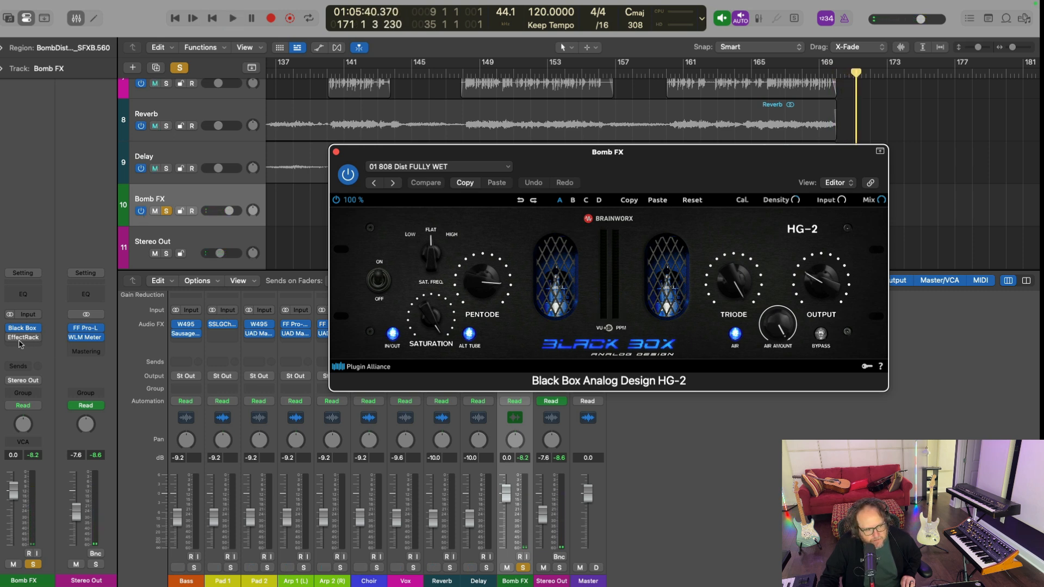
# Step: Open and re-enable Bomb FX's EffectRack, play the effect through both plug-ins, and close both plug-in windows
pyautogui.click(23, 338)
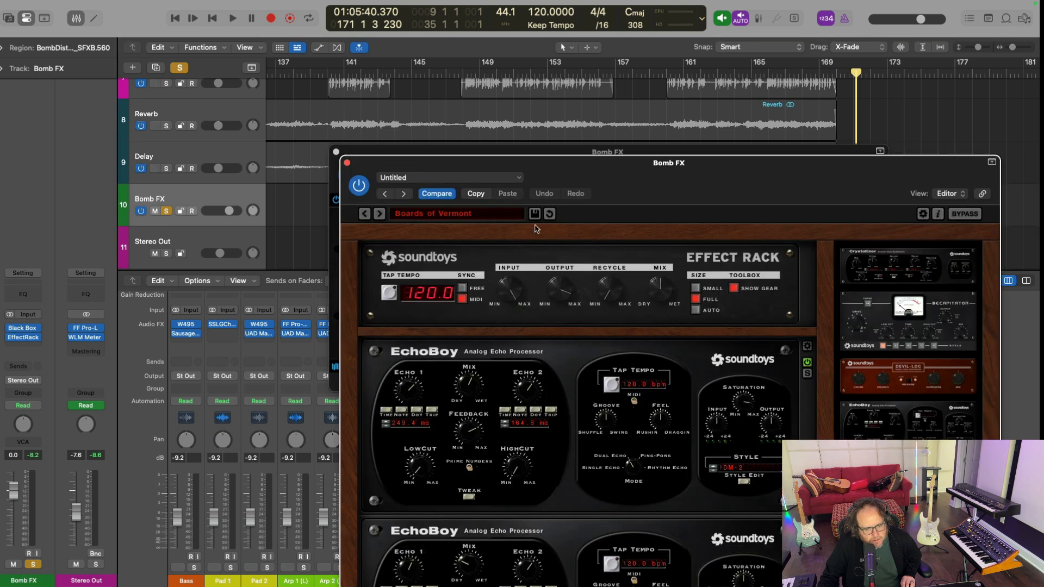
pyautogui.moveTo(641, 177); pyautogui.dragTo(520, 19)
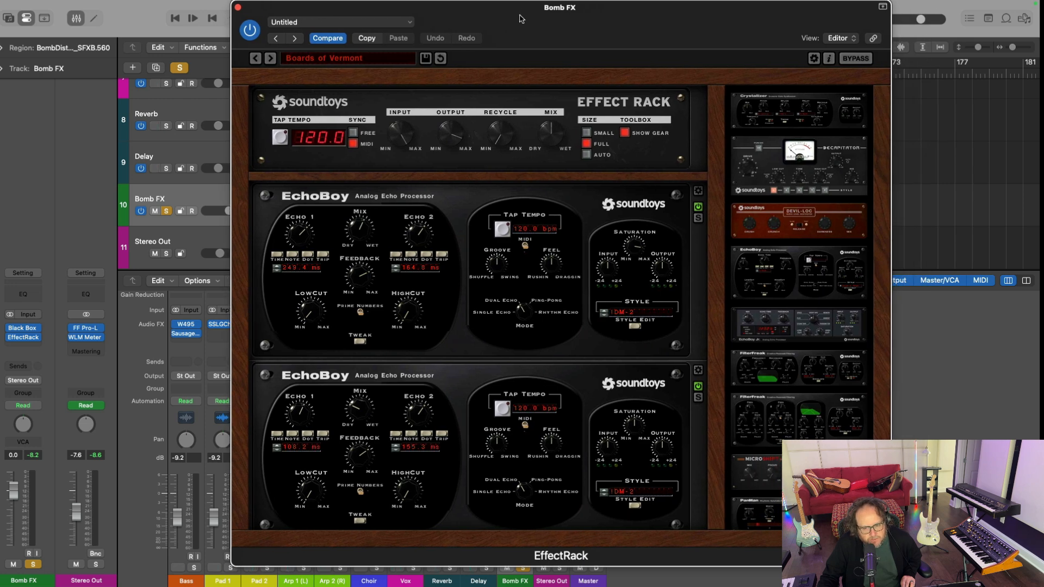
pyautogui.press('space')
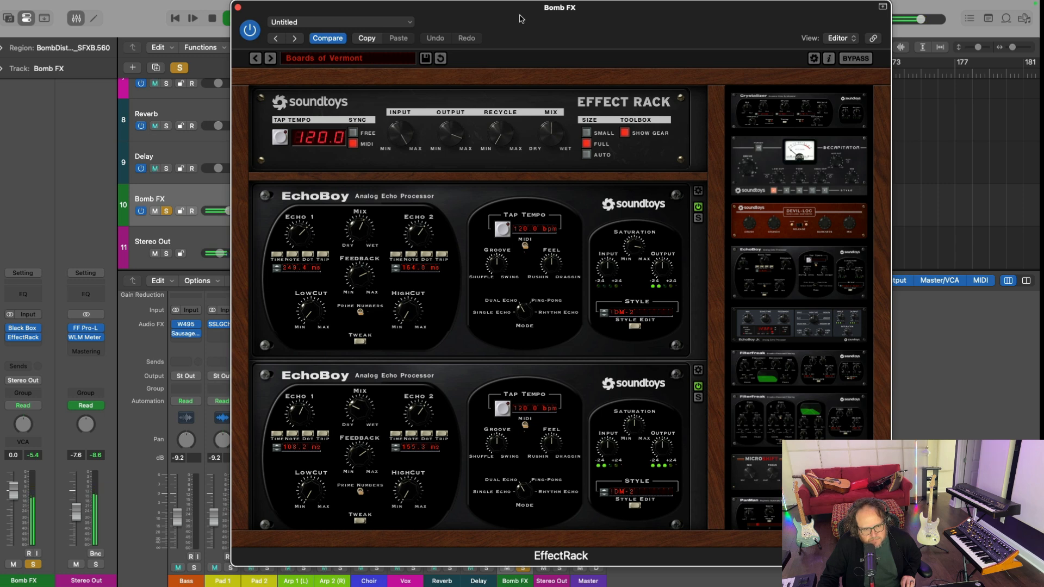
pyautogui.click(238, 8)
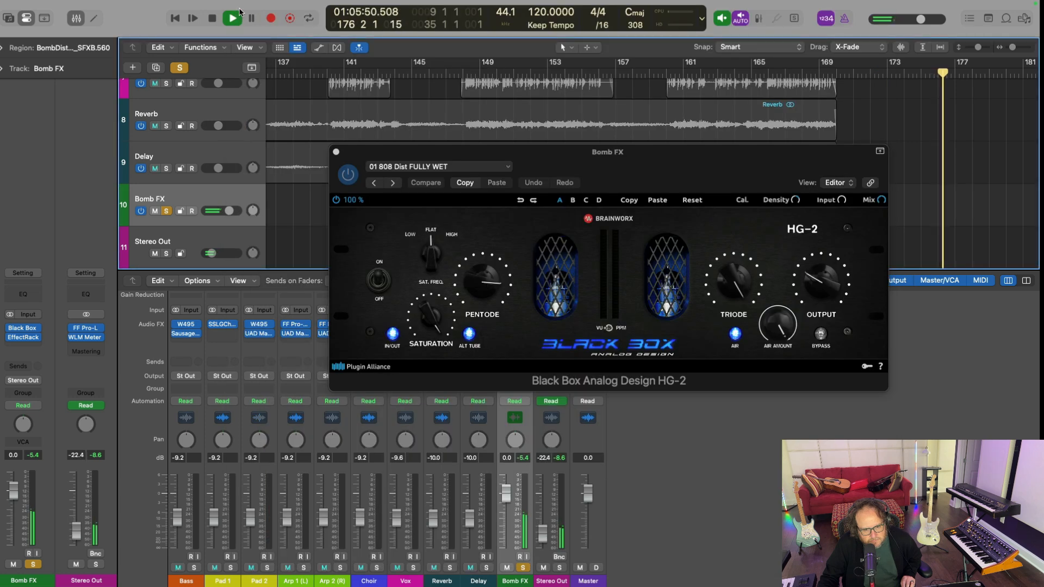
pyautogui.press('space')
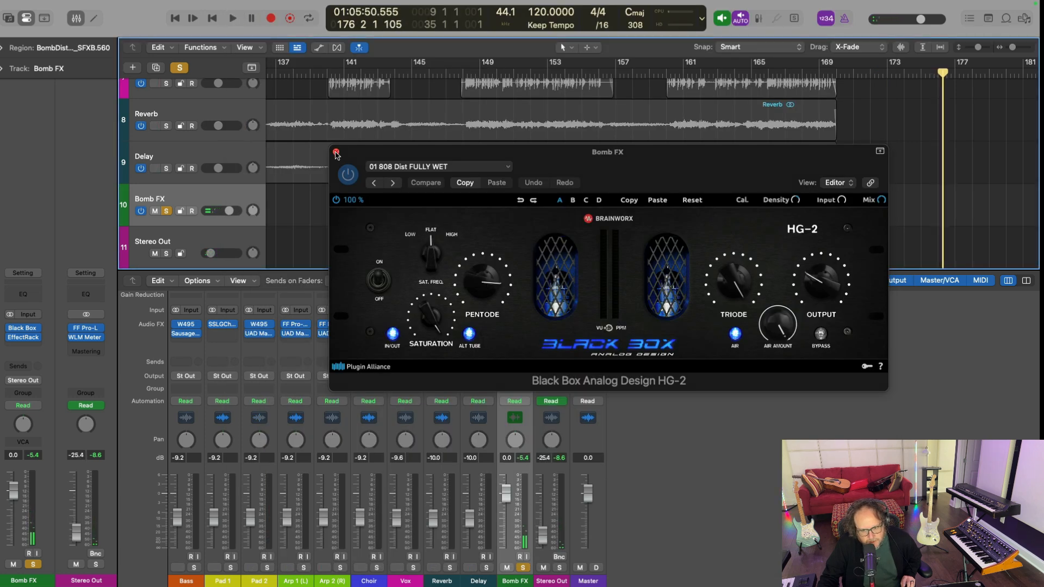
pyautogui.click(336, 153)
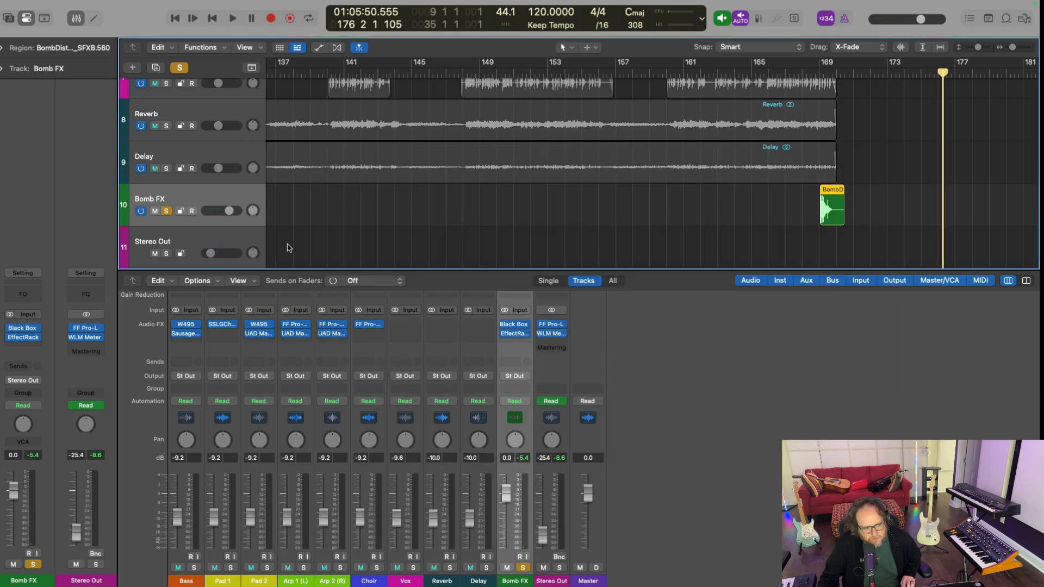
# Step: Select the Stereo Out track and show track automation to examine the volume fade at the song's end
pyautogui.click(229, 236)
pyautogui.press('a')
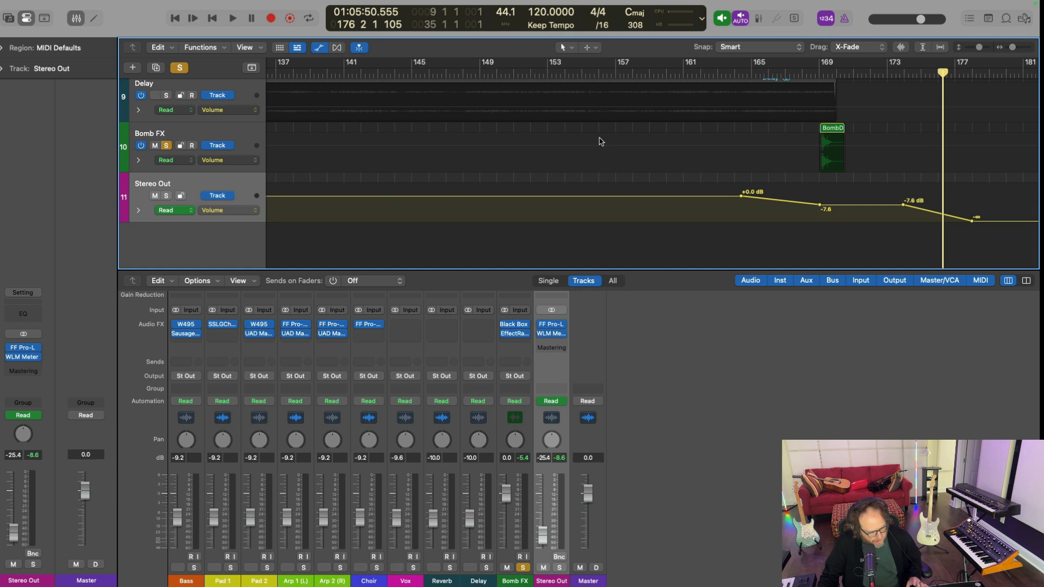
# Step: Hide the mixer and the track automation, and zoom out to fit the whole arrangement
pyautogui.press('x')
pyautogui.press('3')
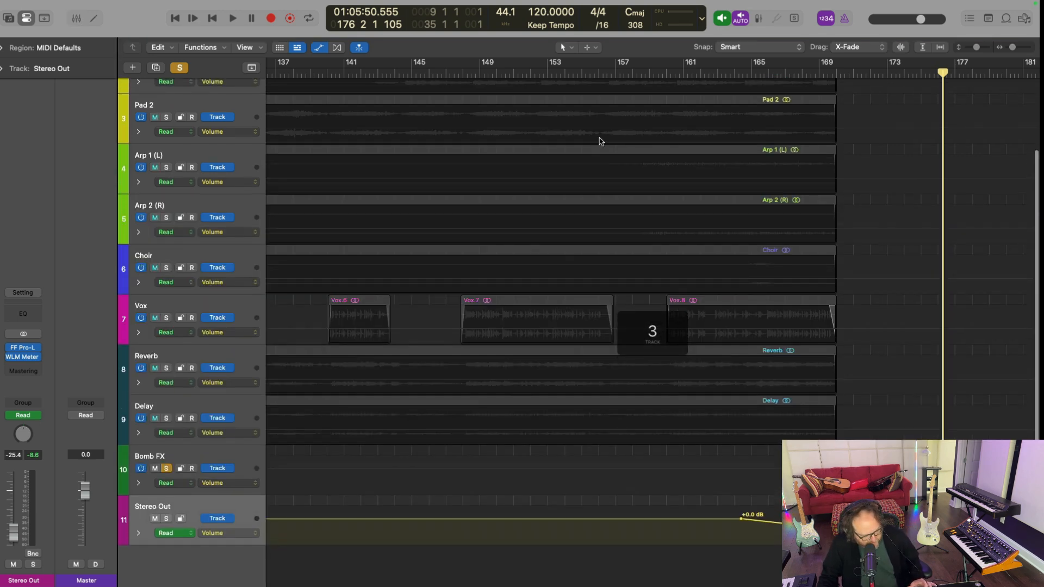
pyautogui.press('1')
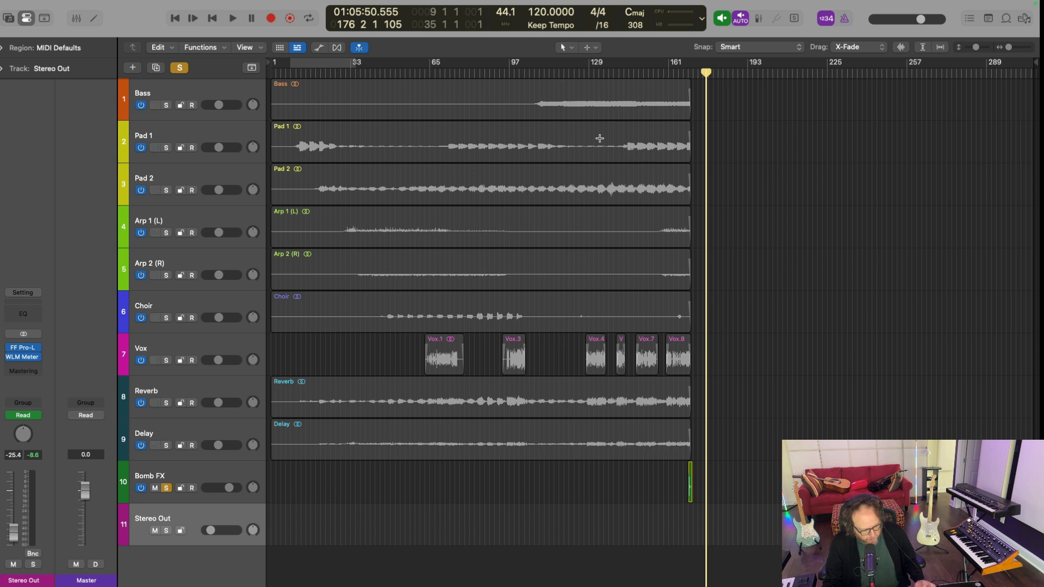
pyautogui.press('a')
pyautogui.press('a')
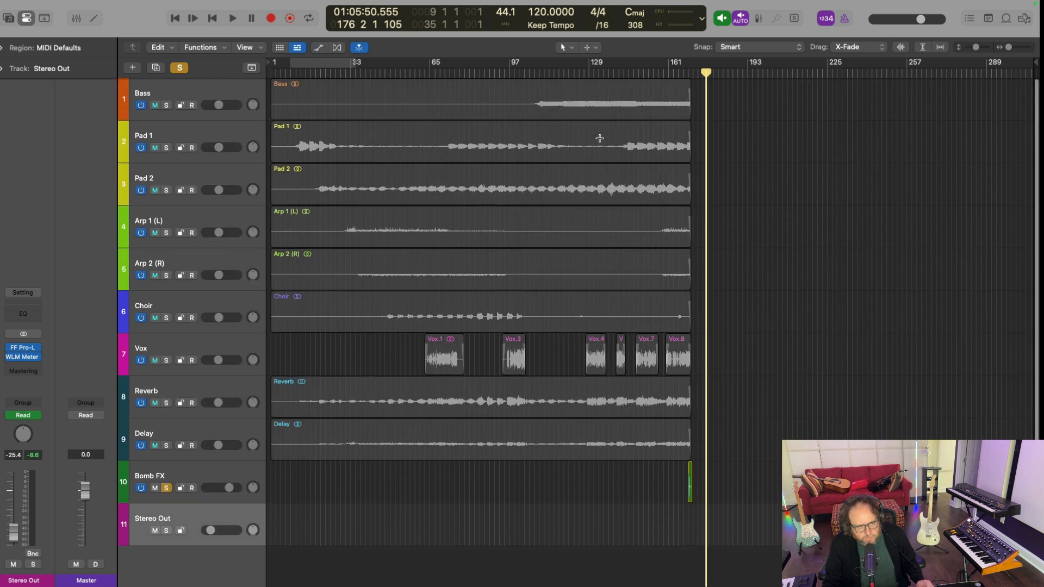